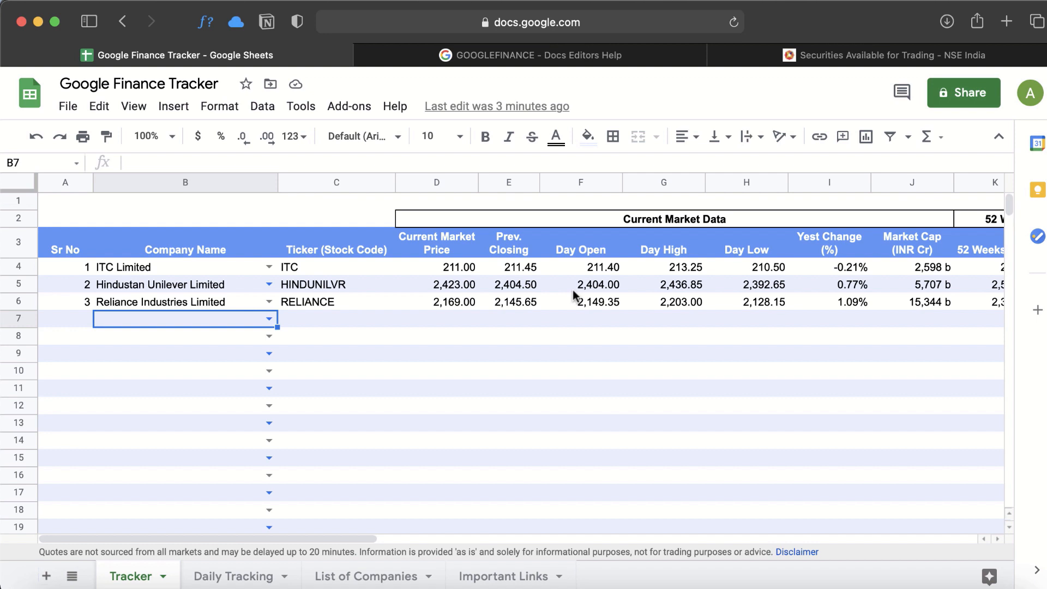
View the List of Companies sheet and its source, NSE's Securities available for Trading page, then return to the spreadsheet.
{"action": "left_click", "coordinate": [354, 578]}
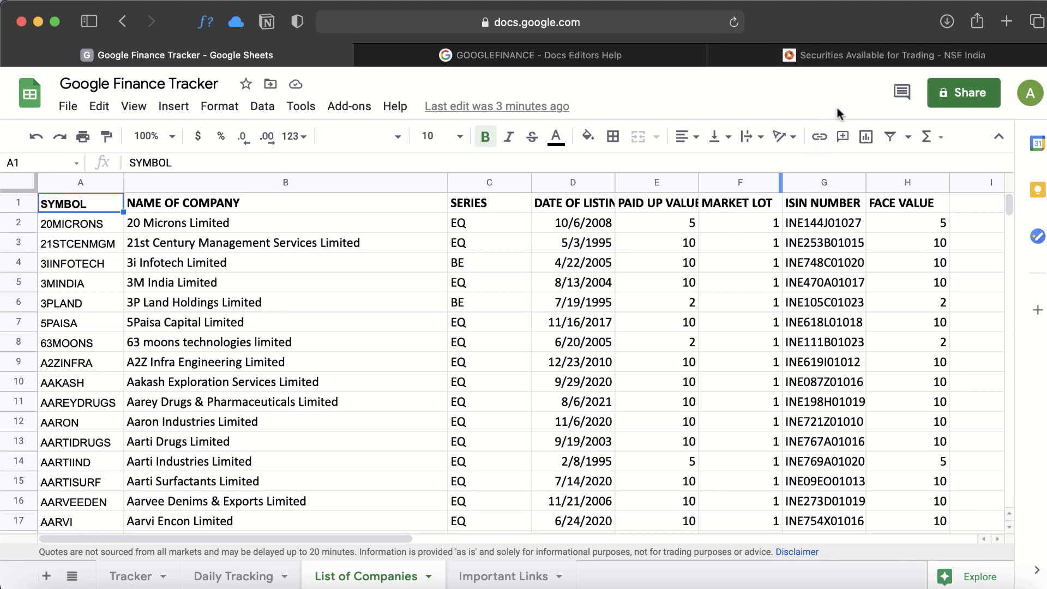
{"action": "left_click", "coordinate": [831, 63]}
{"action": "mouse_move", "coordinate": [306, 180]}
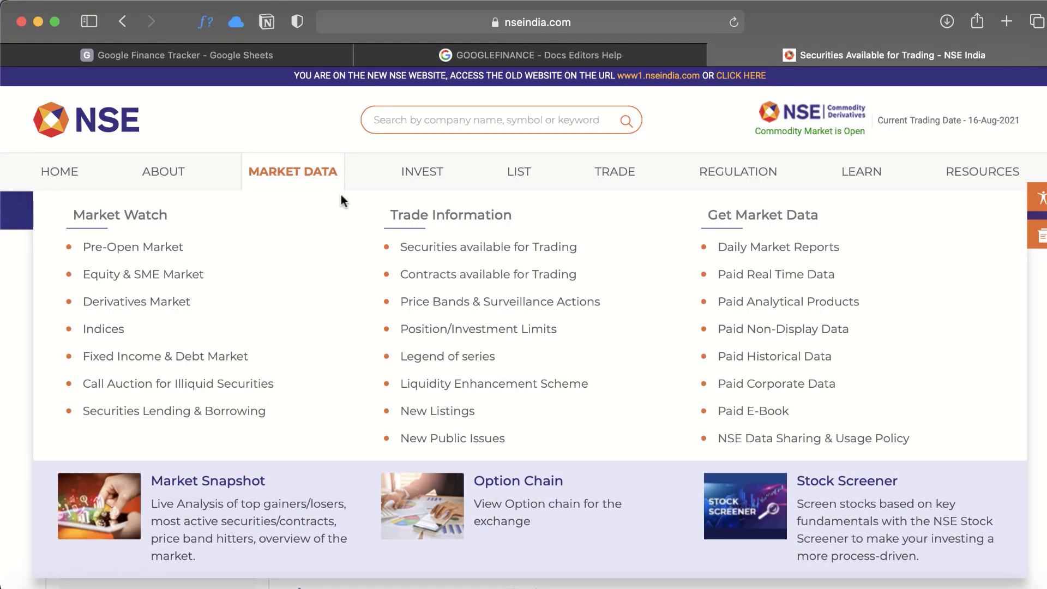
{"action": "left_click", "coordinate": [448, 253]}
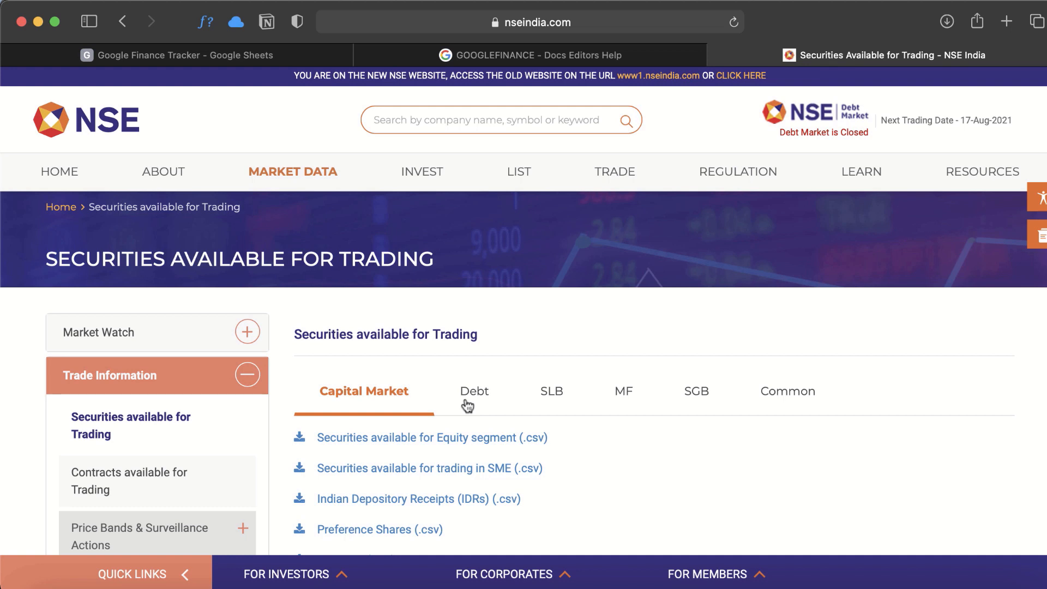
{"action": "left_click", "coordinate": [221, 58]}
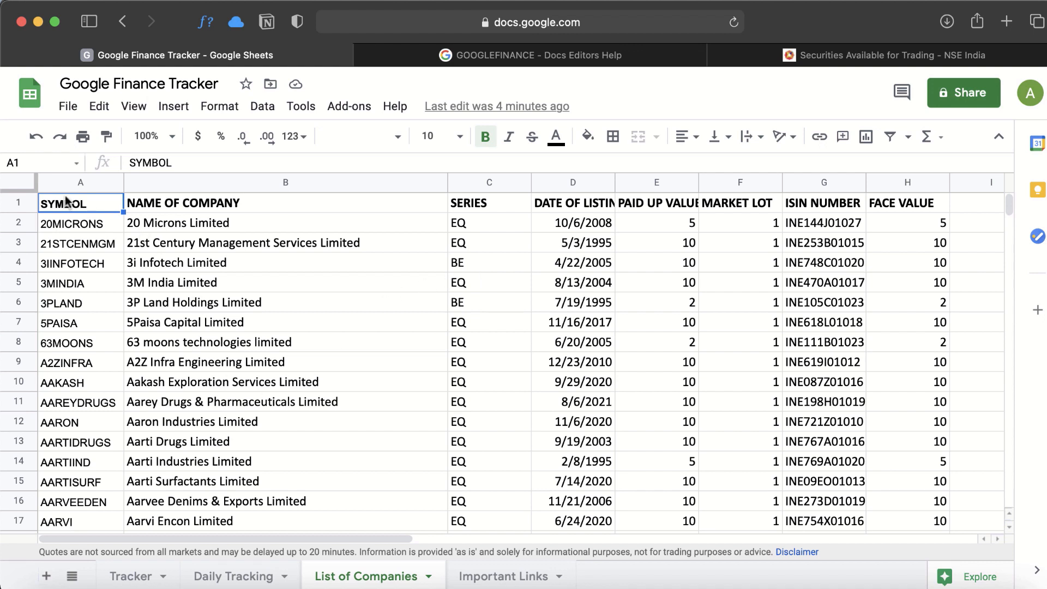
Inspect the data validation rule behind the company name dropdown in cell B4 of the Tracker sheet, leaving it unchanged.
{"action": "left_click", "coordinate": [141, 575]}
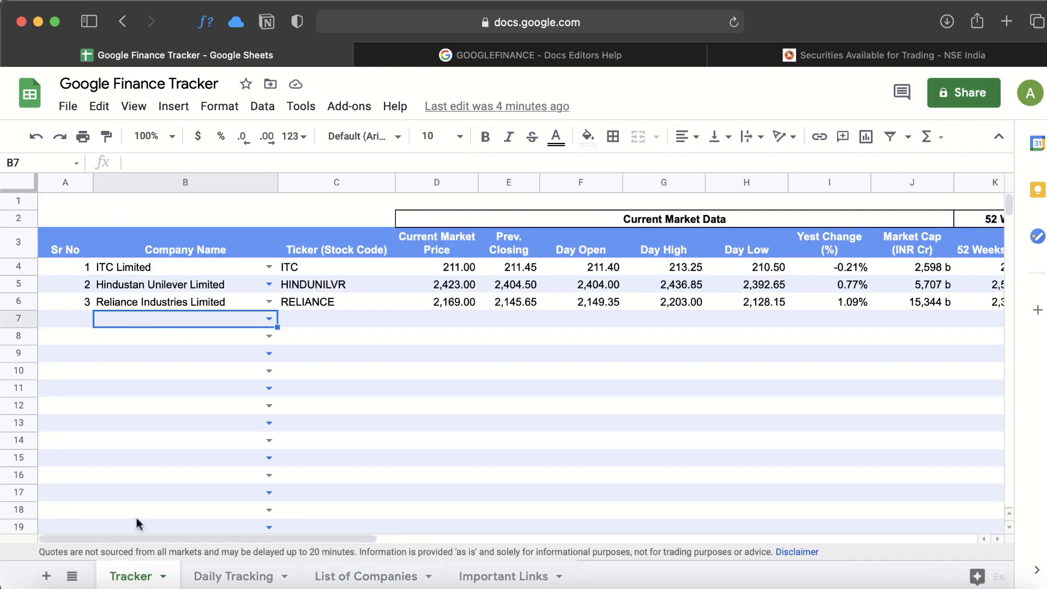
{"action": "left_click", "coordinate": [148, 266]}
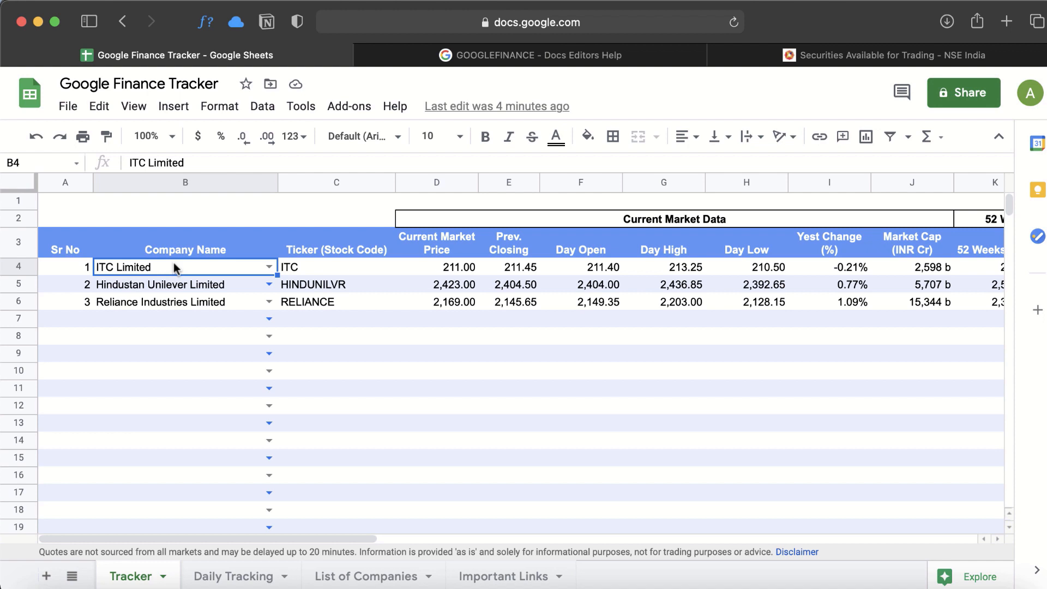
{"action": "left_click", "coordinate": [263, 107]}
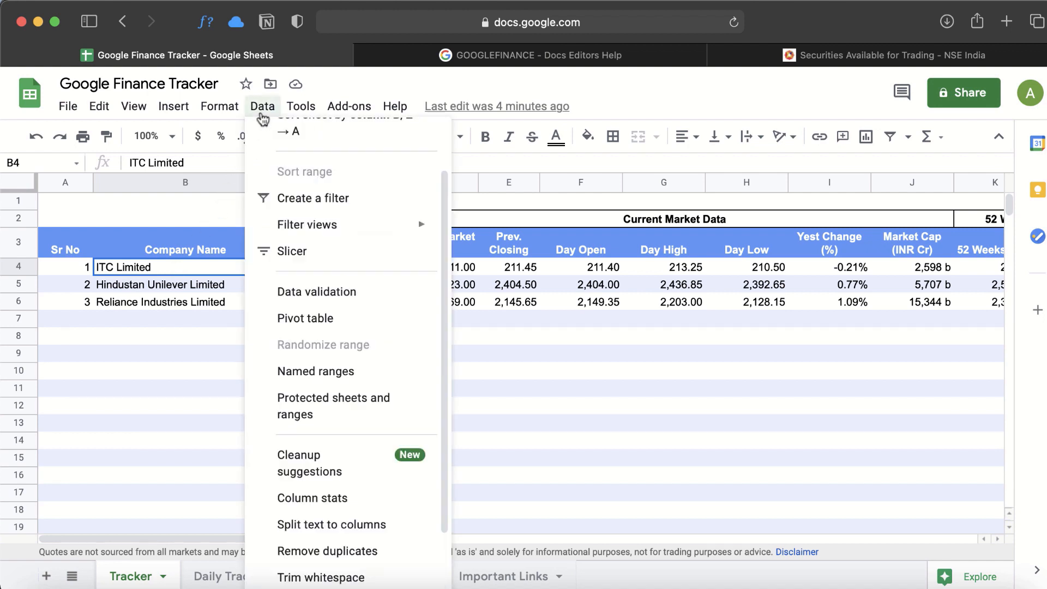
{"action": "left_click", "coordinate": [323, 289]}
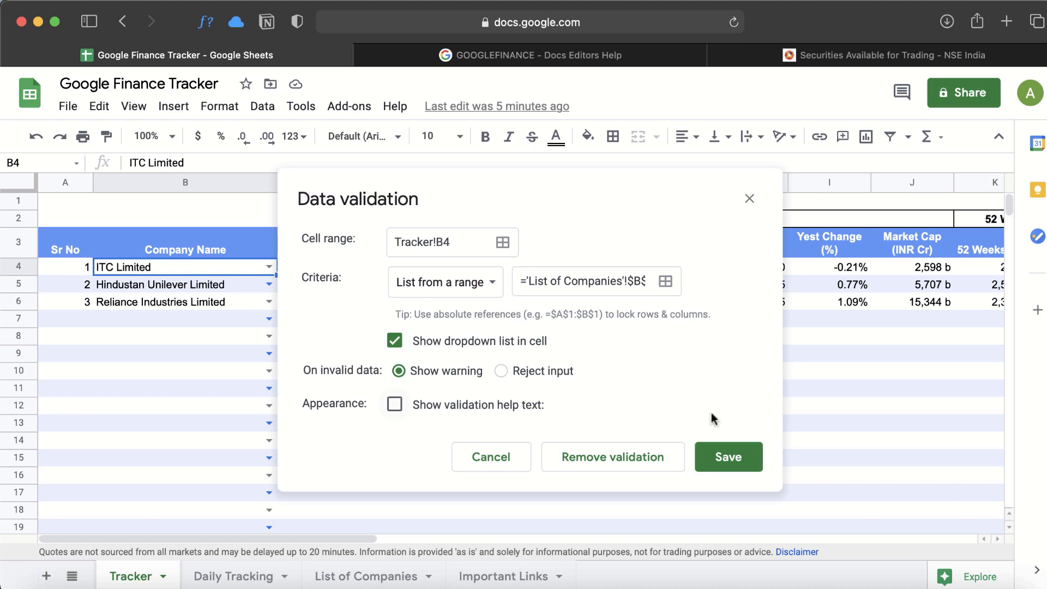
{"action": "left_click", "coordinate": [750, 198]}
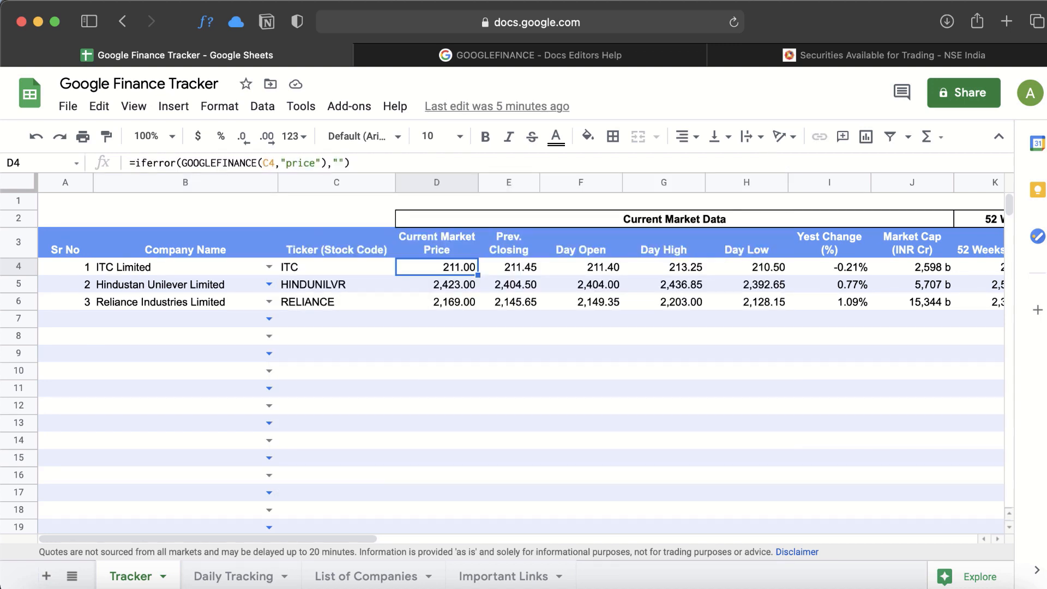
Examine the row 4 formulas for ITC Limited cell by cell across the market data columns, ending at the ticker in C4.
{"action": "key", "text": "Right"}
{"action": "key", "text": "Left"}
{"action": "key", "text": "Right"}
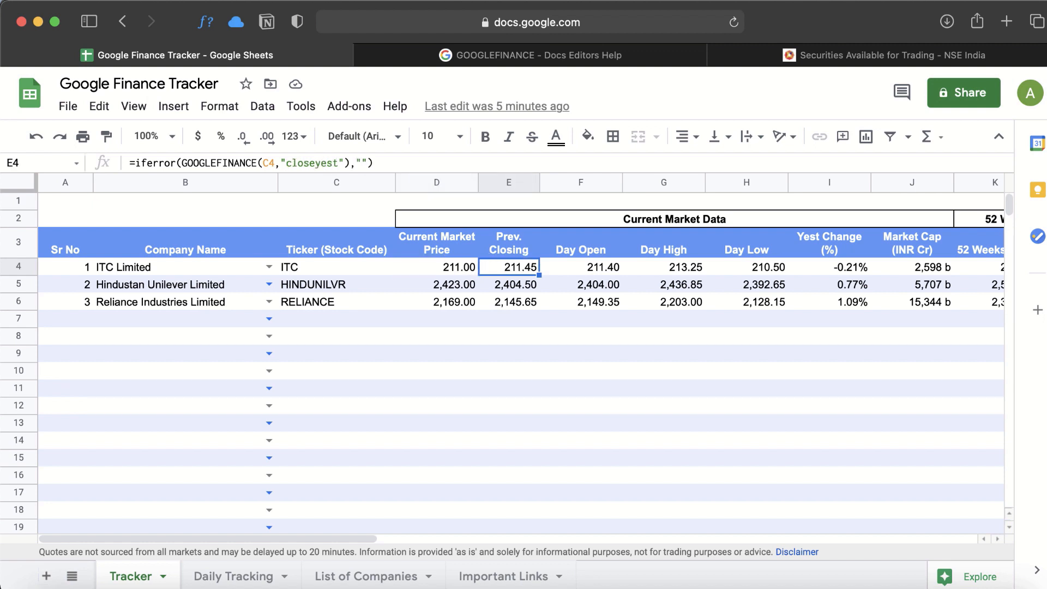
{"action": "key", "text": "Right"}
{"action": "key", "text": "Right"}
{"action": "key", "text": "Right"}
{"action": "key", "text": "Right"}
{"action": "key", "text": "Right"}
{"action": "key", "text": "Right"}
{"action": "key", "text": "Right"}
{"action": "key", "text": "Right"}
{"action": "key", "text": "Left"}
{"action": "key", "text": "Left"}
{"action": "key", "text": "Right"}
{"action": "key", "text": "Right"}
{"action": "key", "text": "Right"}
{"action": "key", "text": "Left"}
{"action": "key", "text": "Left"}
{"action": "key", "text": "Left"}
{"action": "key", "text": "Left"}
{"action": "key", "text": "Left"}
{"action": "key", "text": "Left"}
{"action": "key", "text": "Left"}
{"action": "key", "text": "Left"}
{"action": "key", "text": "Left"}
{"action": "key", "text": "Left"}
{"action": "key", "text": "Left"}
{"action": "key", "text": "Left"}
{"action": "key", "text": "Left"}
{"action": "key", "text": "Right"}
{"action": "key", "text": "Right"}
{"action": "key", "text": "Right"}
{"action": "key", "text": "Left"}
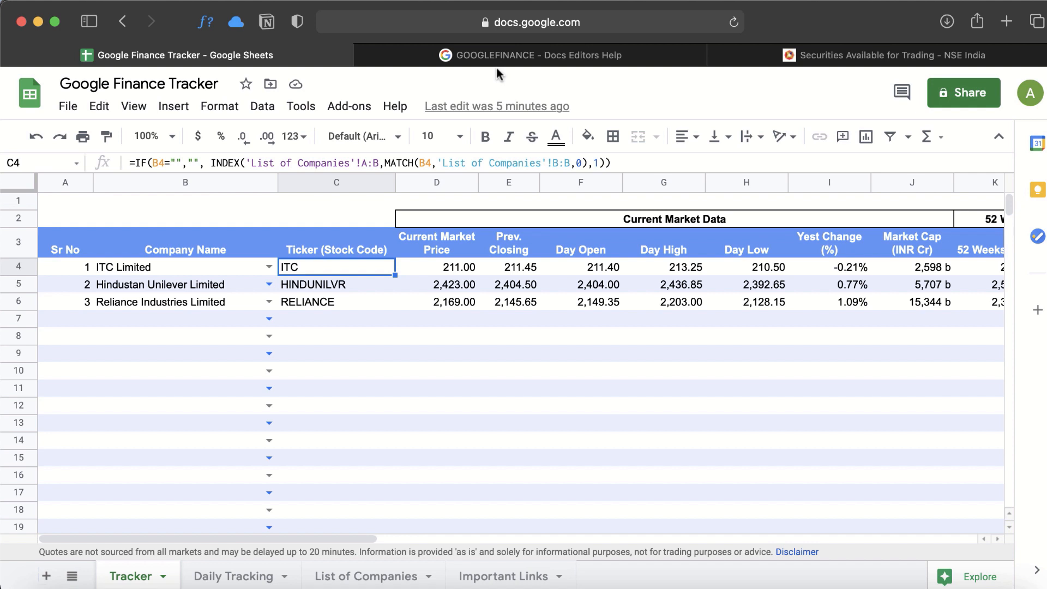
Search Google for "ITC share Price" in a new browser tab, review the stock figures, and return to the tracker spreadsheet.
{"action": "mouse_move", "coordinate": [506, 62]}
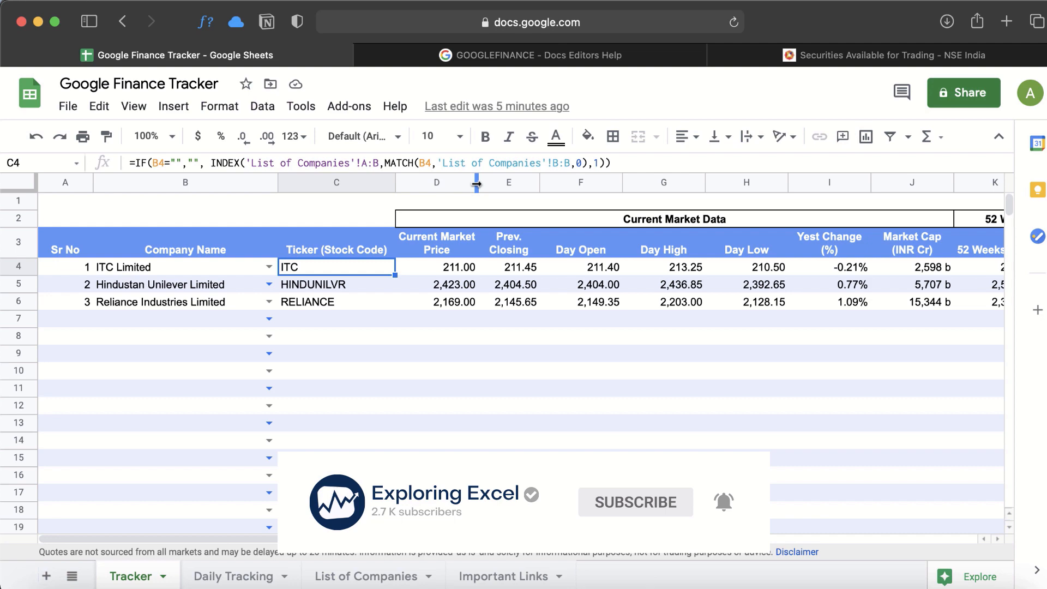
{"action": "left_click", "coordinate": [1007, 23]}
{"action": "type", "text": "IT"}
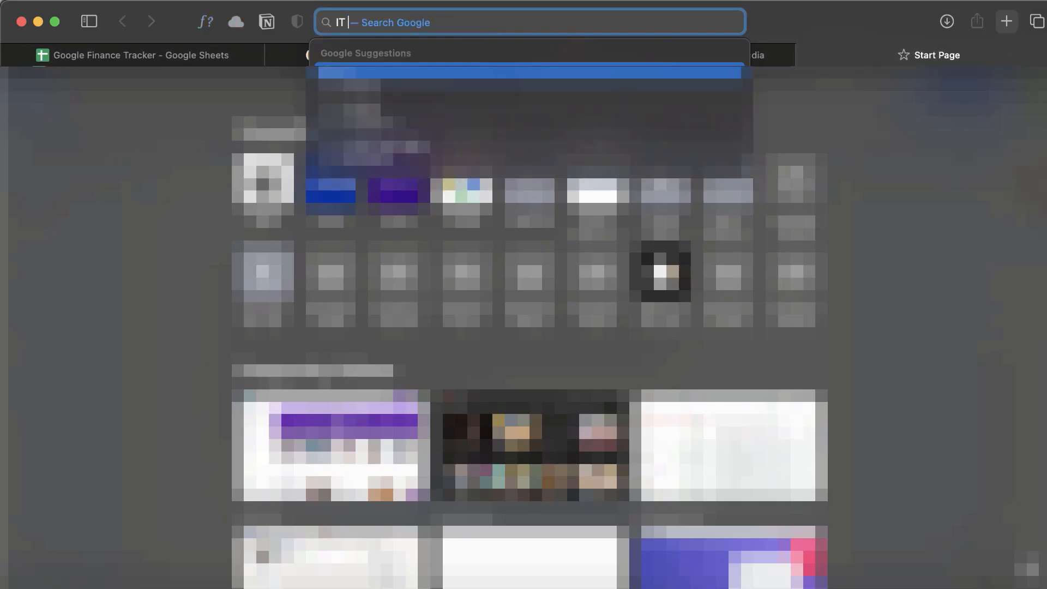
{"action": "type", "text": "C share Price"}
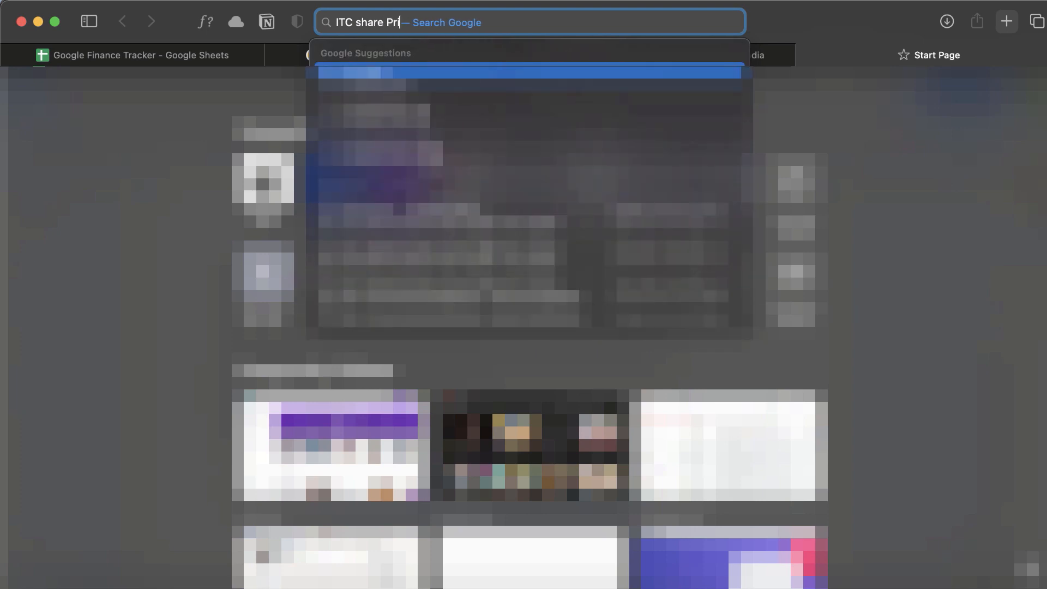
{"action": "key", "text": "Return"}
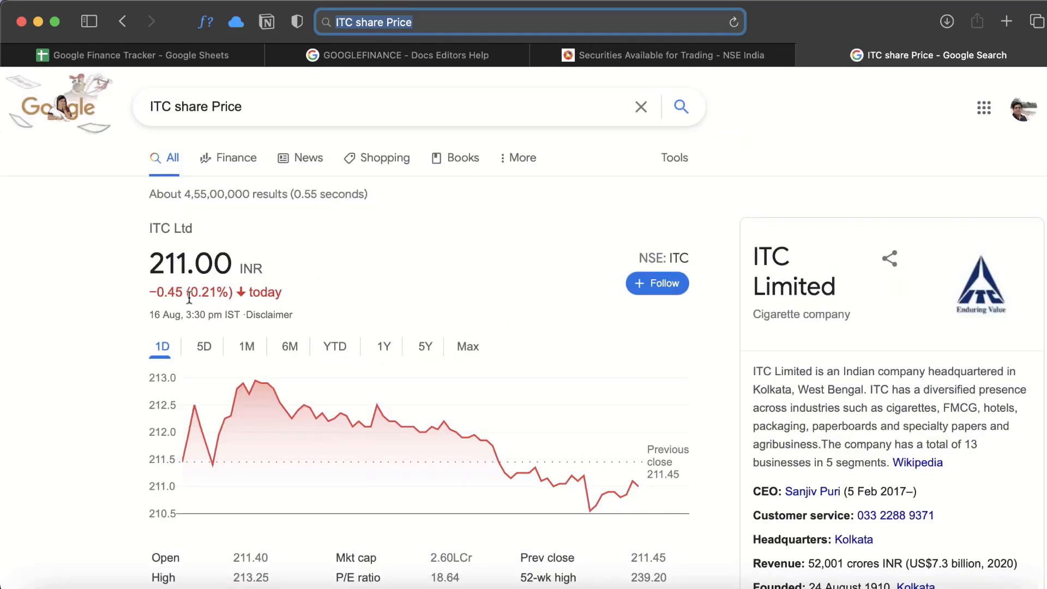
{"action": "scroll", "coordinate": [360, 377], "scroll_direction": "down", "scroll_amount": 2}
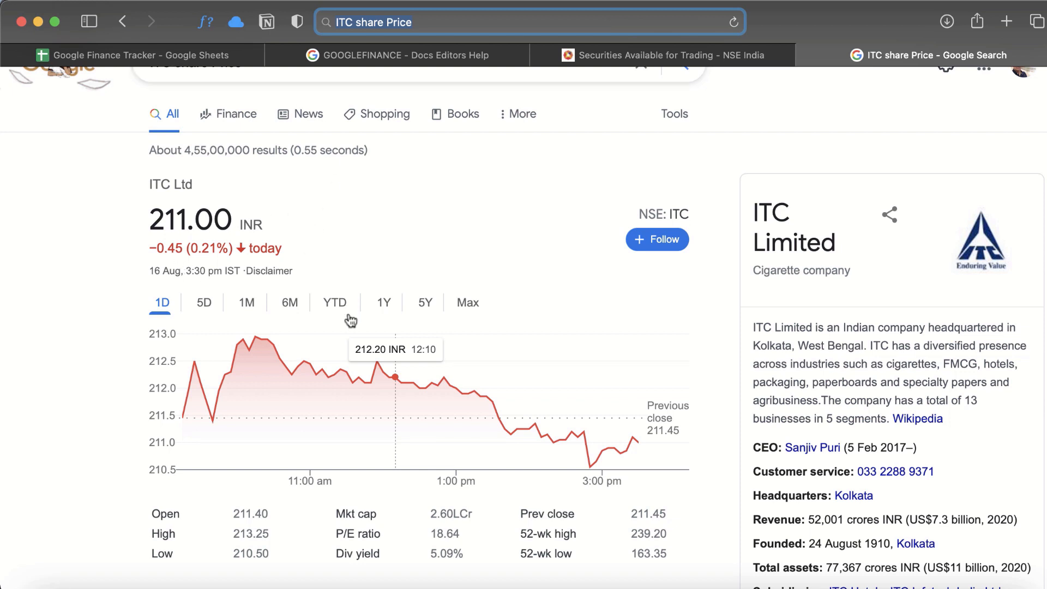
{"action": "left_click", "coordinate": [219, 55]}
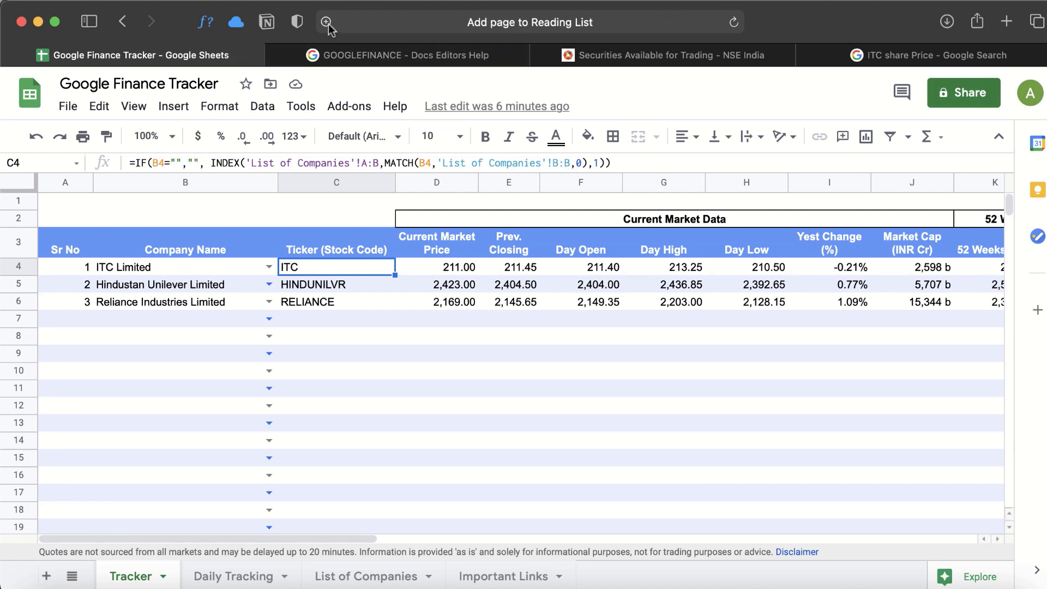
Read the GOOGLEFINANCE help page, covering its syntax and the attributes for real-time, historical and mutual fund data.
{"action": "left_click", "coordinate": [343, 55]}
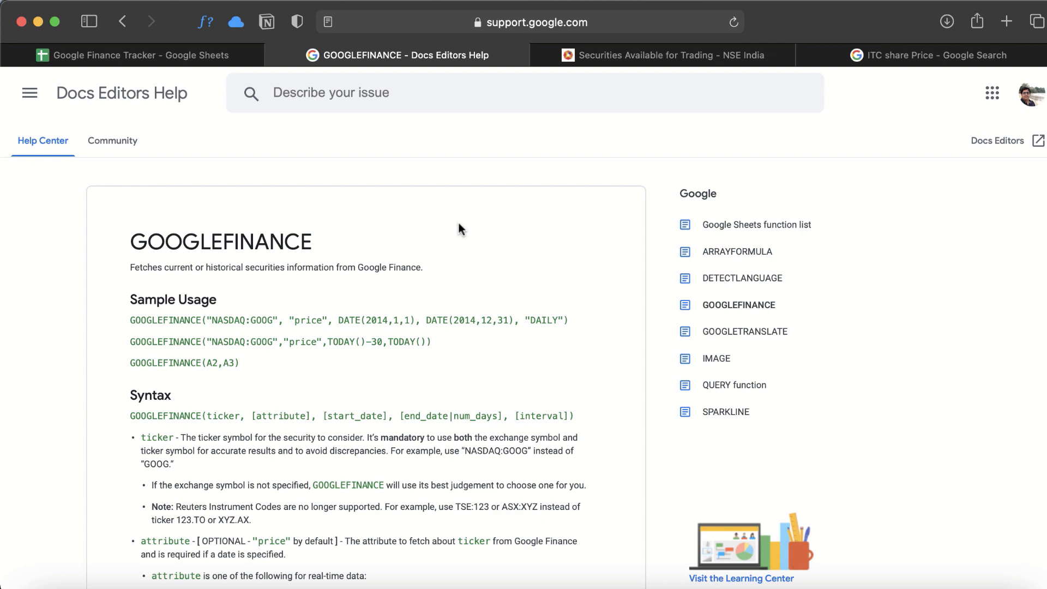
{"action": "scroll", "coordinate": [459, 226], "scroll_direction": "down", "scroll_amount": 6}
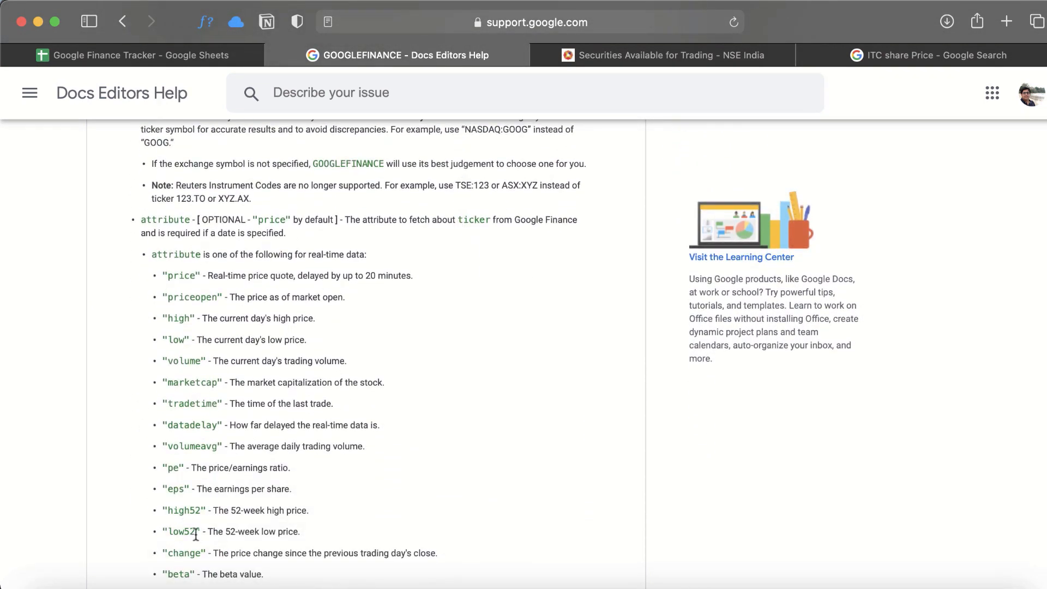
{"action": "scroll", "coordinate": [196, 533], "scroll_direction": "down", "scroll_amount": 5}
{"action": "scroll", "coordinate": [195, 533], "scroll_direction": "down", "scroll_amount": 13}
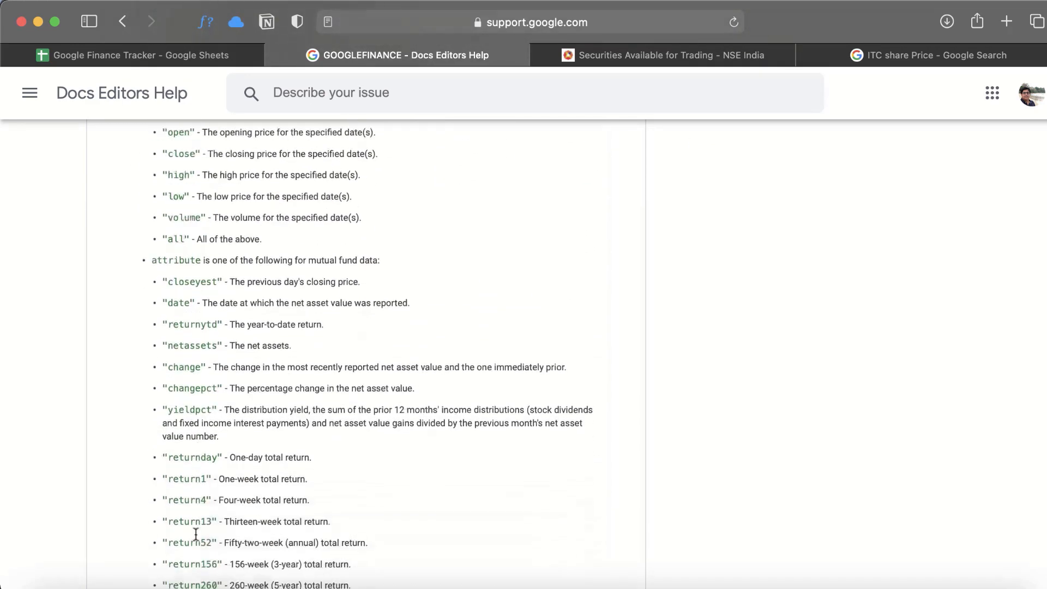
{"action": "scroll", "coordinate": [195, 534], "scroll_direction": "down", "scroll_amount": 2}
{"action": "scroll", "coordinate": [196, 534], "scroll_direction": "up", "scroll_amount": 15}
{"action": "scroll", "coordinate": [196, 533], "scroll_direction": "up", "scroll_amount": 5}
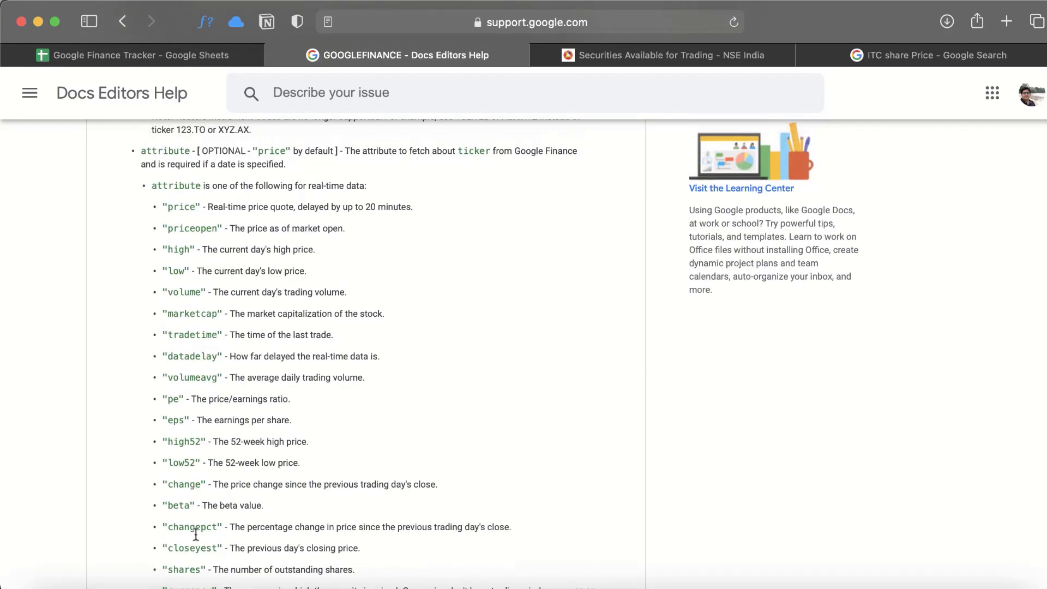
{"action": "scroll", "coordinate": [196, 537], "scroll_direction": "up", "scroll_amount": 7}
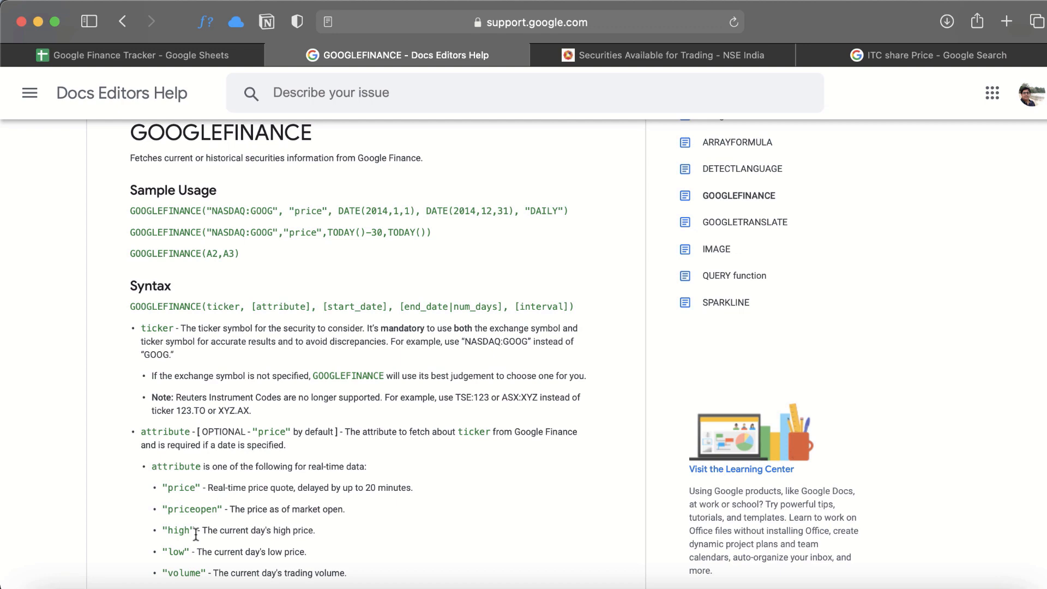
{"action": "scroll", "coordinate": [196, 533], "scroll_direction": "down", "scroll_amount": 1}
Return to the Tracker sheet and examine the INDEX and MATCH formula in C4 that looks up the ticker from the company name.
{"action": "left_click", "coordinate": [97, 54]}
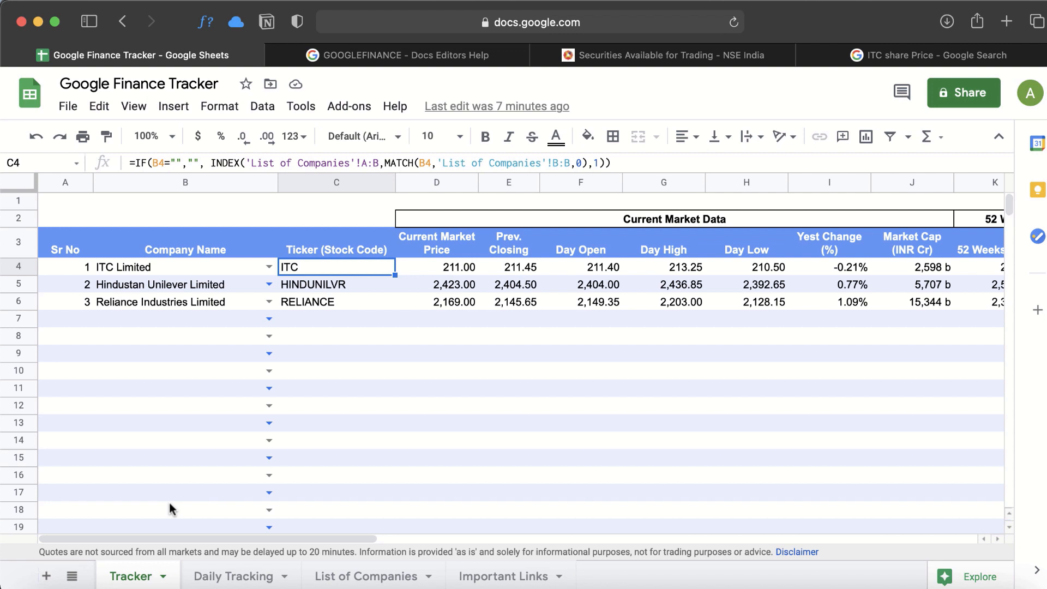
{"action": "key", "text": "Right"}
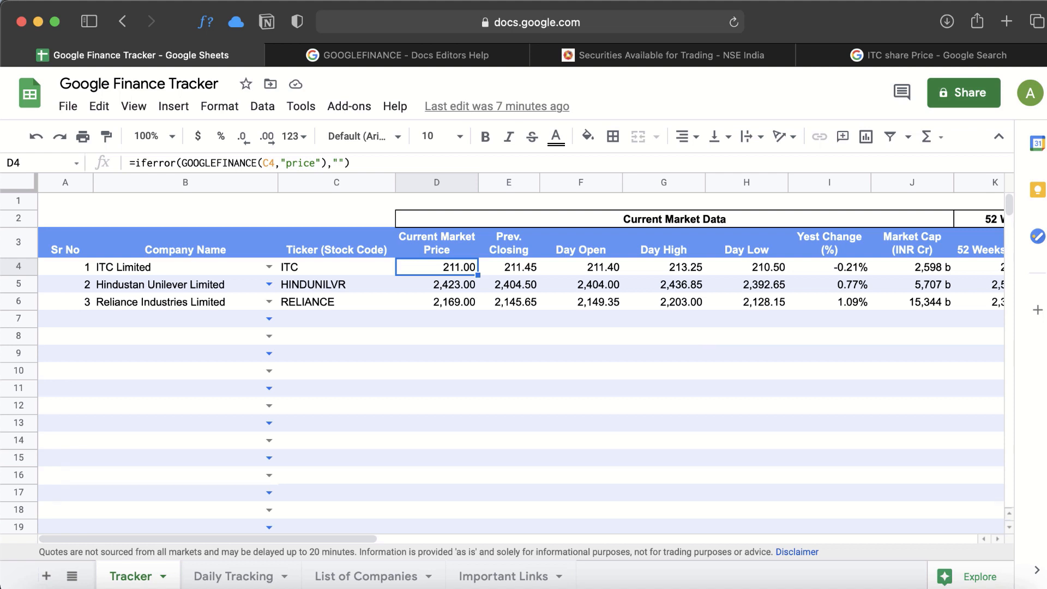
{"action": "key", "text": "Left"}
{"action": "left_click_drag", "start_coordinate": [203, 267], "coordinate": [244, 302]}
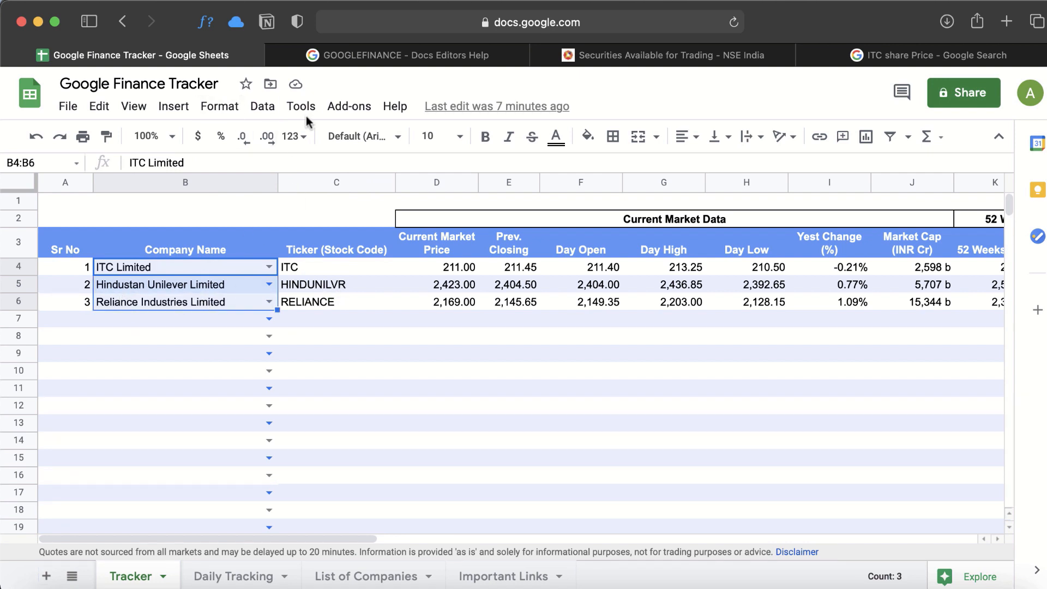
{"action": "key", "text": "Right"}
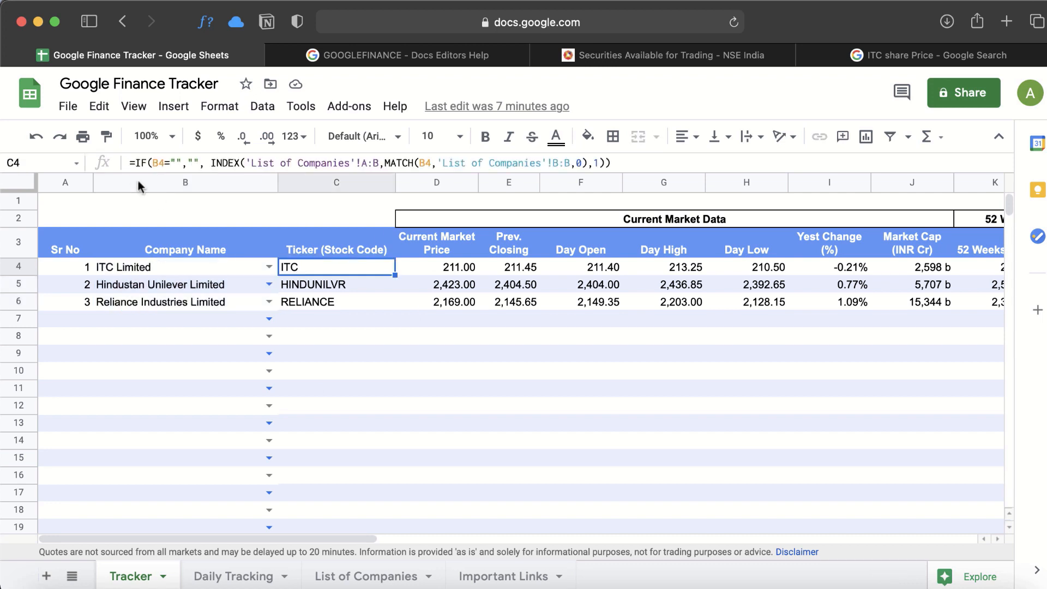
{"action": "left_click", "coordinate": [226, 161]}
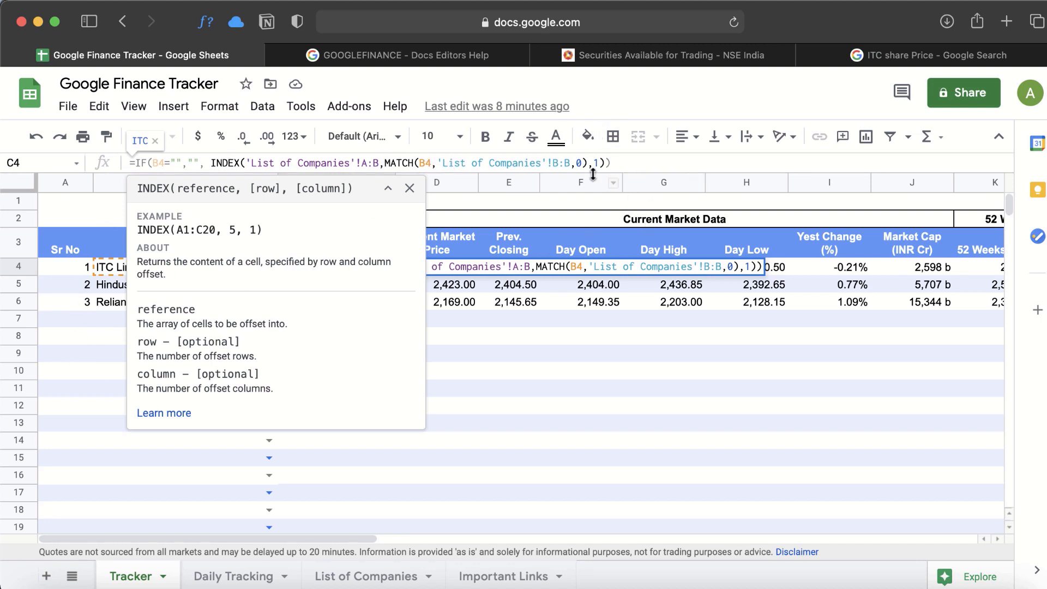
{"action": "left_click", "coordinate": [620, 166]}
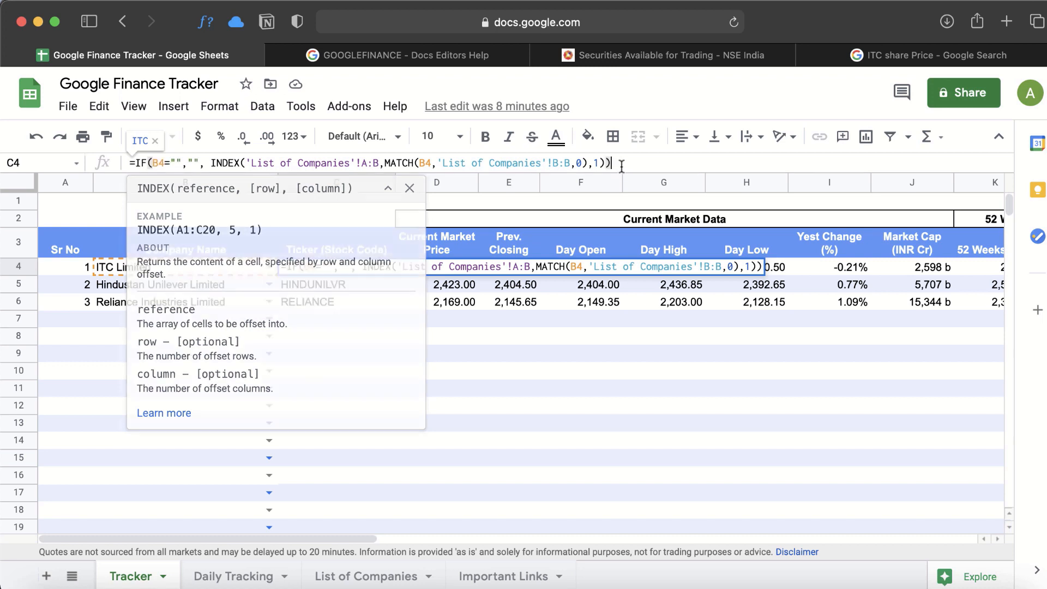
{"action": "left_click", "coordinate": [569, 339]}
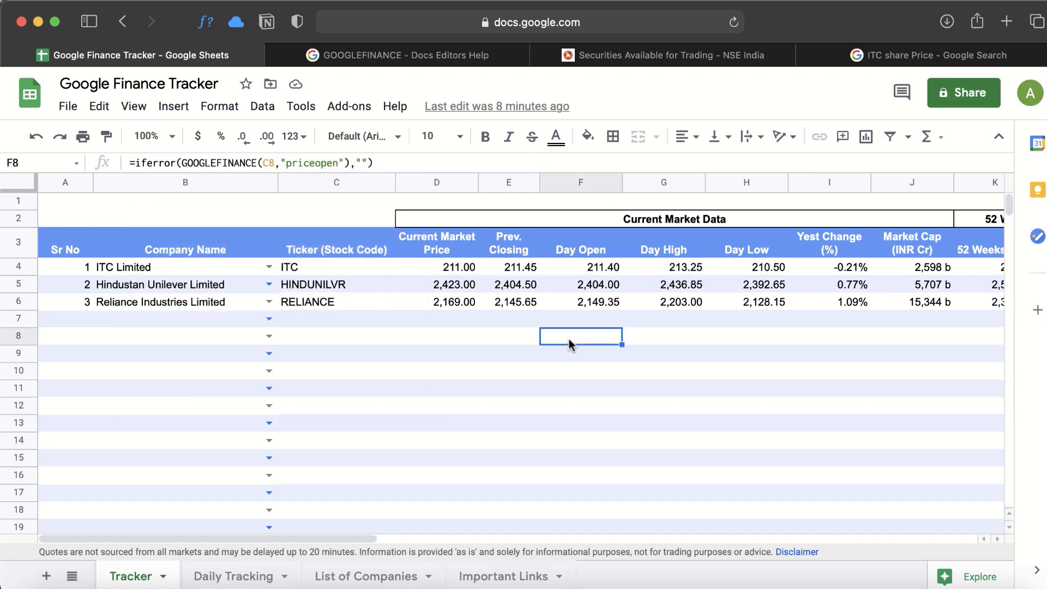
Examine the IFERROR and GOOGLEFINANCE price formula in D4 and the ticker cell C4 it references.
{"action": "left_click", "coordinate": [373, 268]}
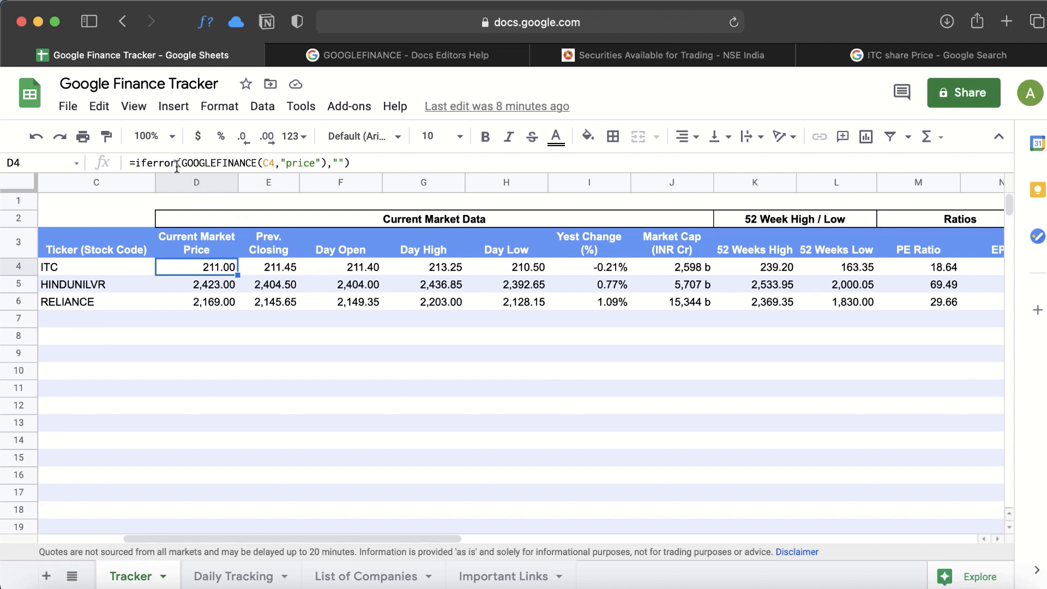
{"action": "left_click_drag", "start_coordinate": [179, 163], "coordinate": [143, 163]}
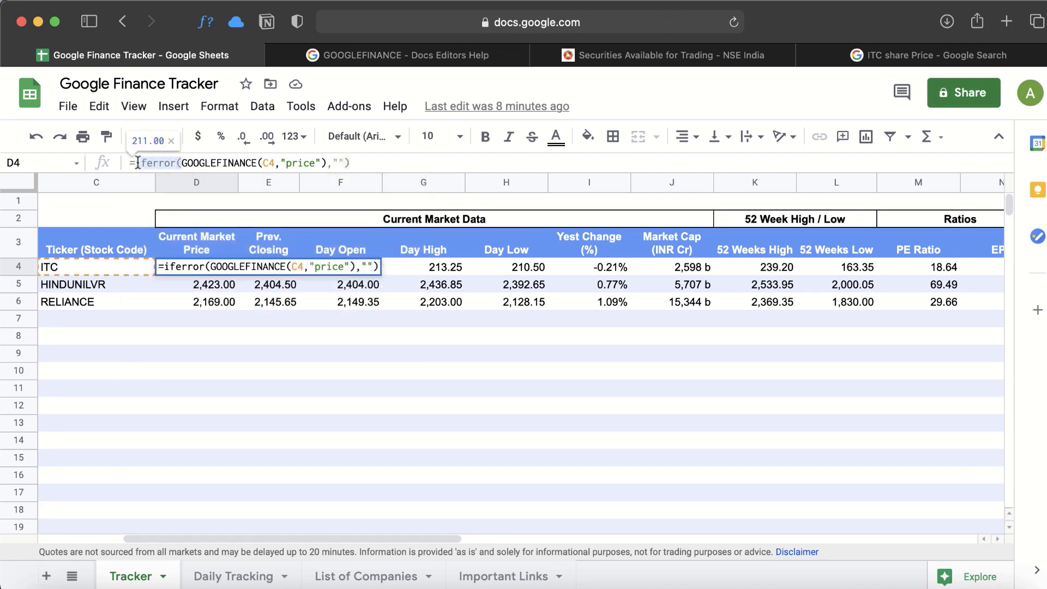
{"action": "left_click", "coordinate": [275, 164]}
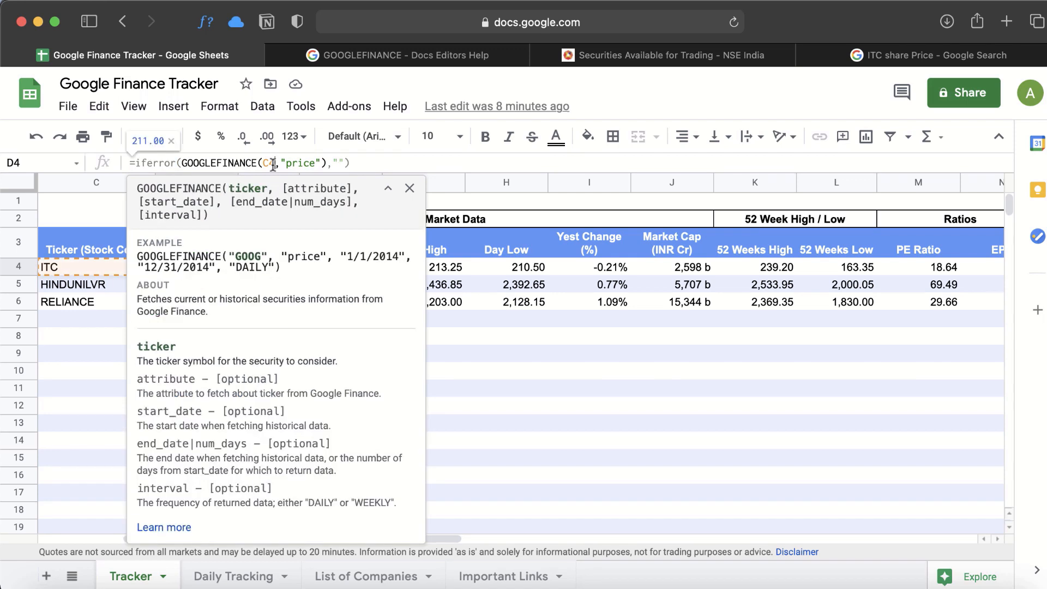
{"action": "left_click", "coordinate": [61, 259]}
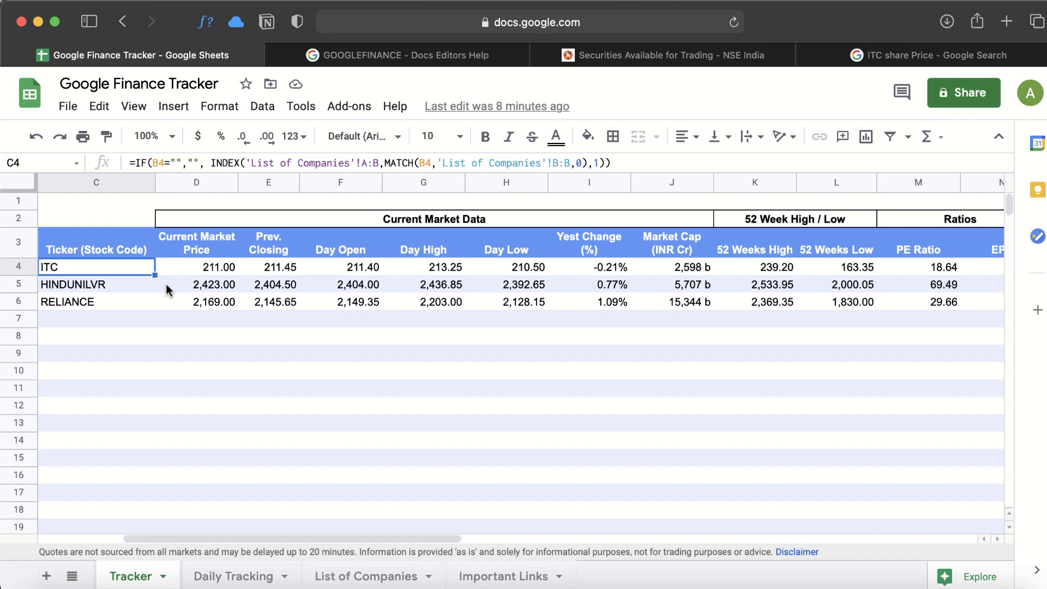
Compare the ticker in C4 with the NSE stock code shown in the ITC share Price search results.
{"action": "key", "text": "Left"}
{"action": "key", "text": "Left"}
{"action": "key", "text": "Right"}
{"action": "key", "text": "Right"}
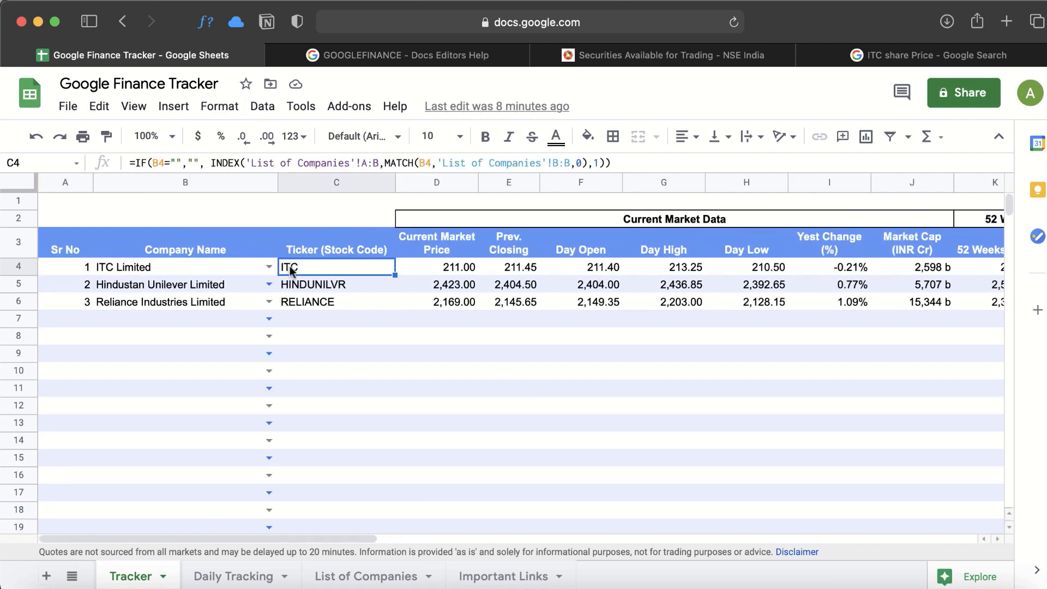
{"action": "left_click", "coordinate": [886, 64]}
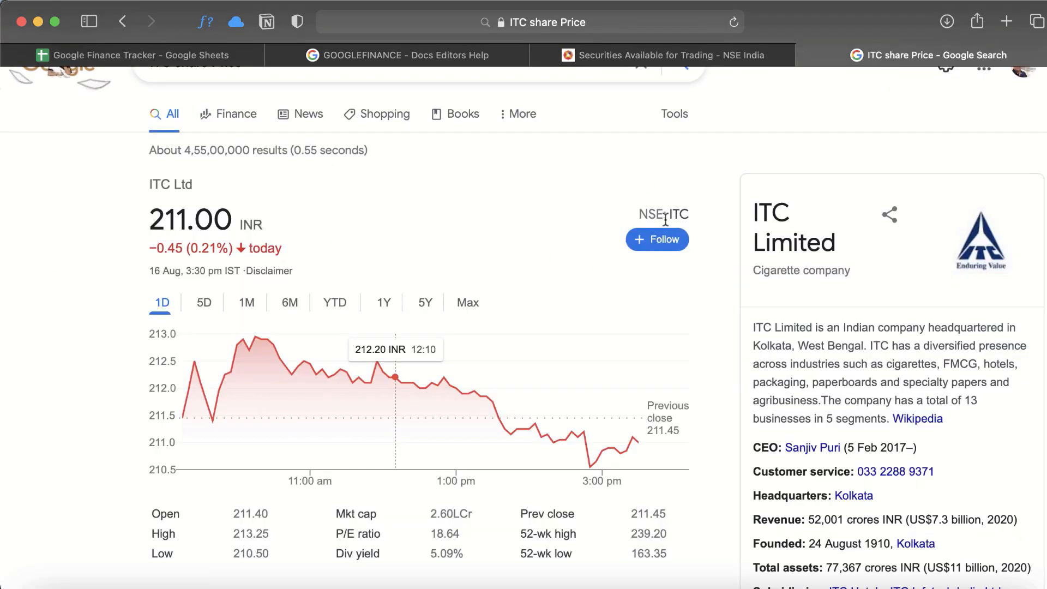
Check the NSE ticker code for ITC, return to the Tracker sheet and examine the ticker and attribute arguments of D4's GOOGLEFINANCE formula.
{"action": "left_click_drag", "start_coordinate": [689, 214], "coordinate": [640, 210]}
{"action": "left_click", "coordinate": [202, 56]}
{"action": "key", "text": "Right"}
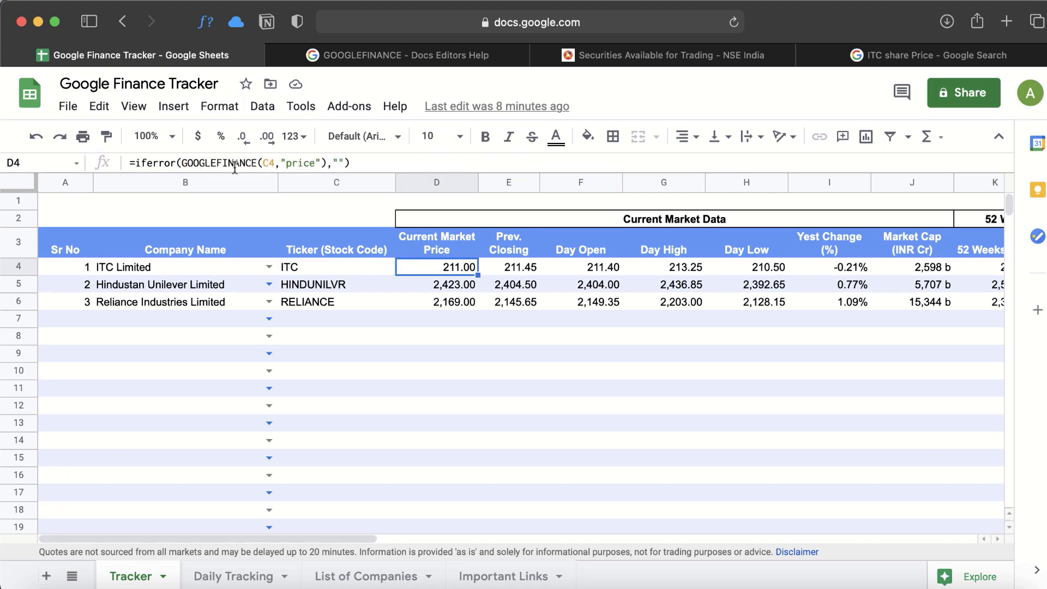
{"action": "left_click", "coordinate": [269, 163]}
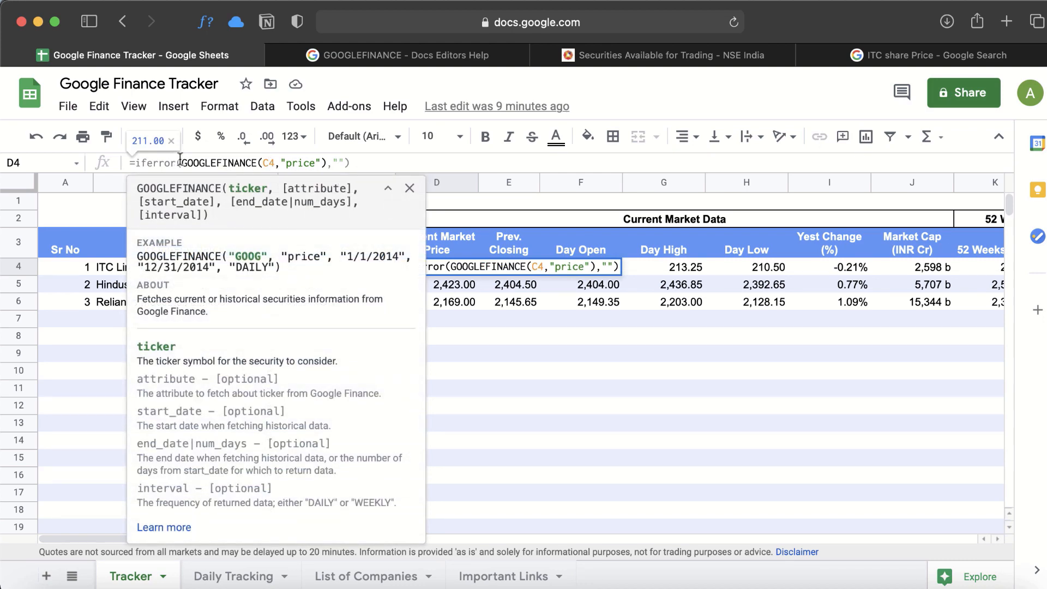
{"action": "left_click", "coordinate": [311, 164]}
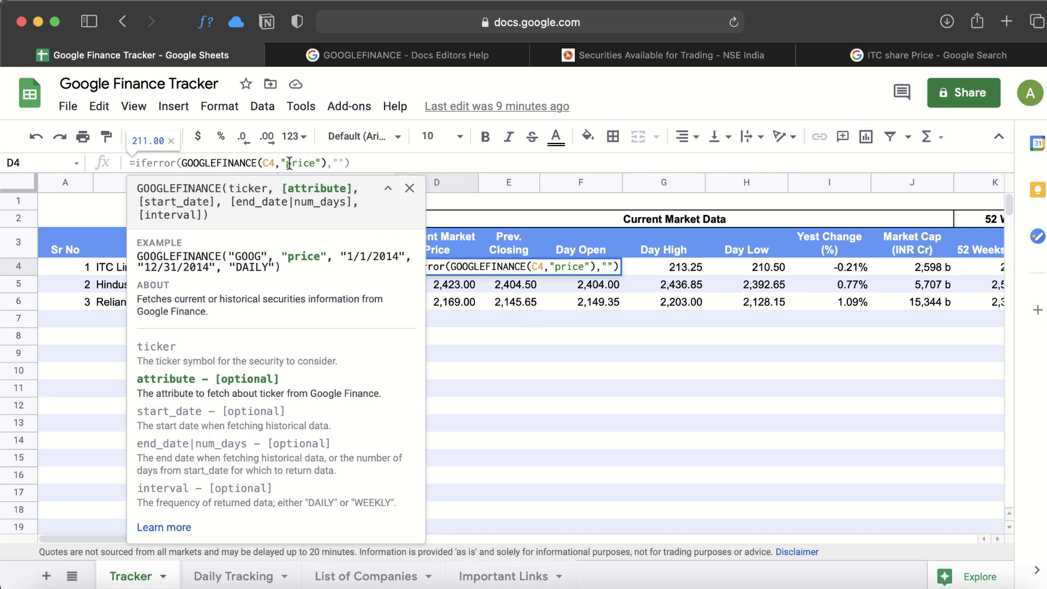
{"action": "left_click", "coordinate": [519, 368]}
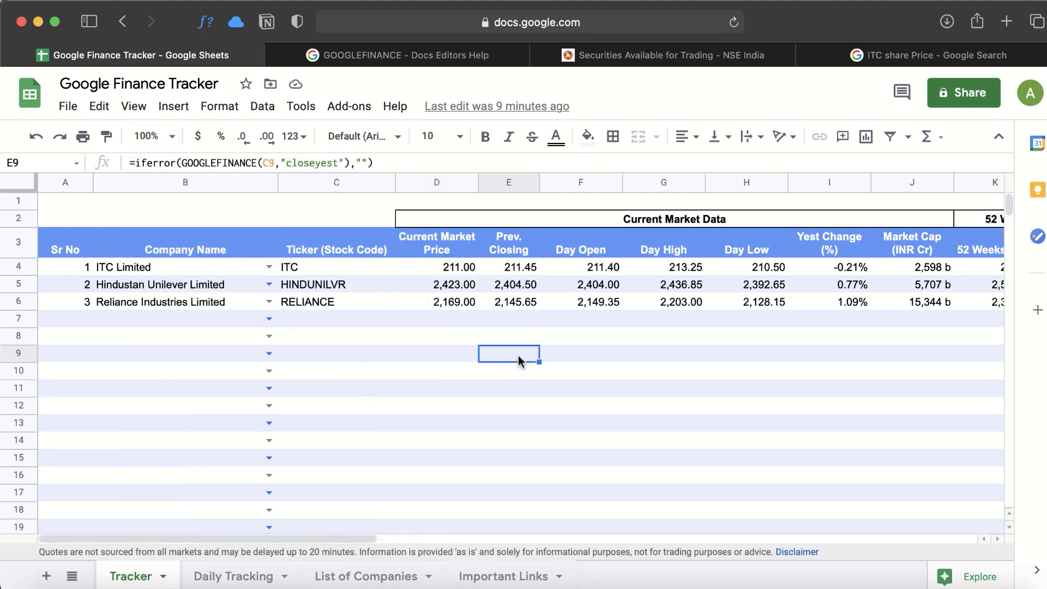
{"action": "left_click", "coordinate": [473, 272]}
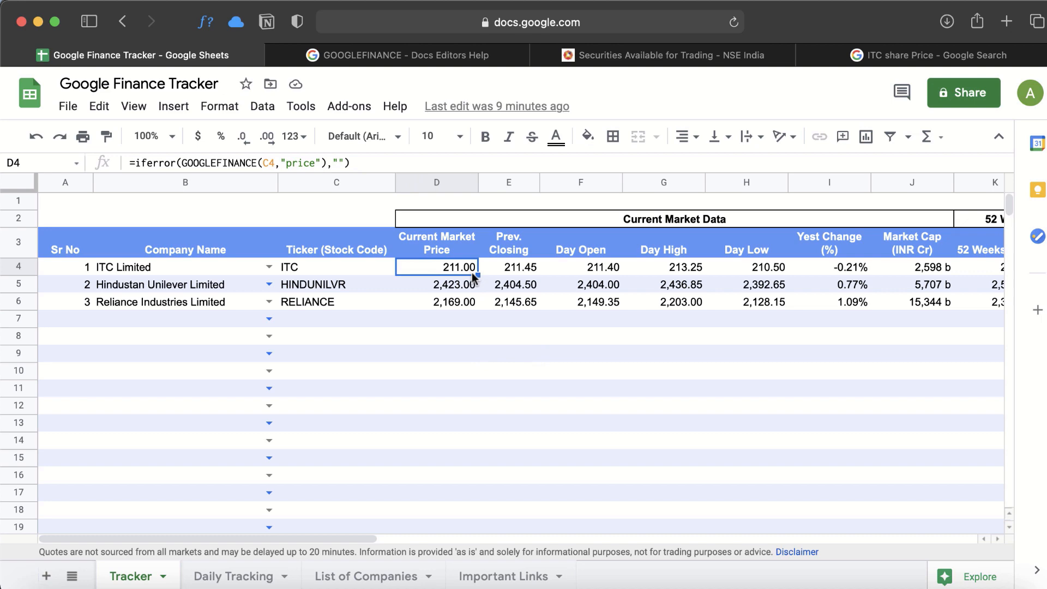
Read the real-time attributes price, priceopen, high and low on the GOOGLEFINANCE help page.
{"action": "left_click", "coordinate": [412, 56]}
{"action": "scroll", "coordinate": [313, 448], "scroll_direction": "down", "scroll_amount": 5}
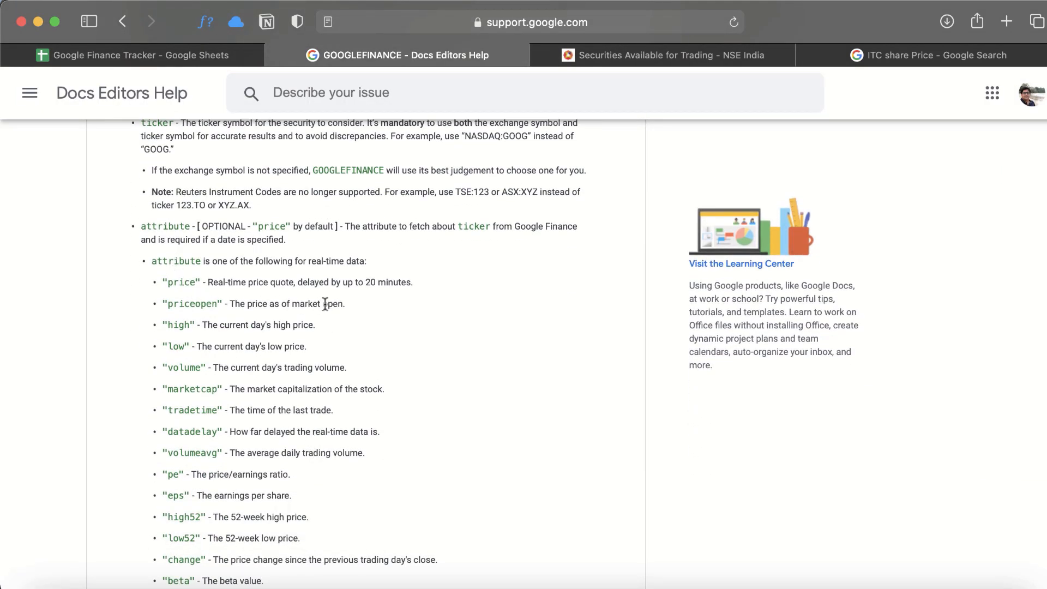
{"action": "scroll", "coordinate": [326, 307], "scroll_direction": "down", "scroll_amount": 2}
{"action": "left_click_drag", "start_coordinate": [165, 233], "coordinate": [402, 232]}
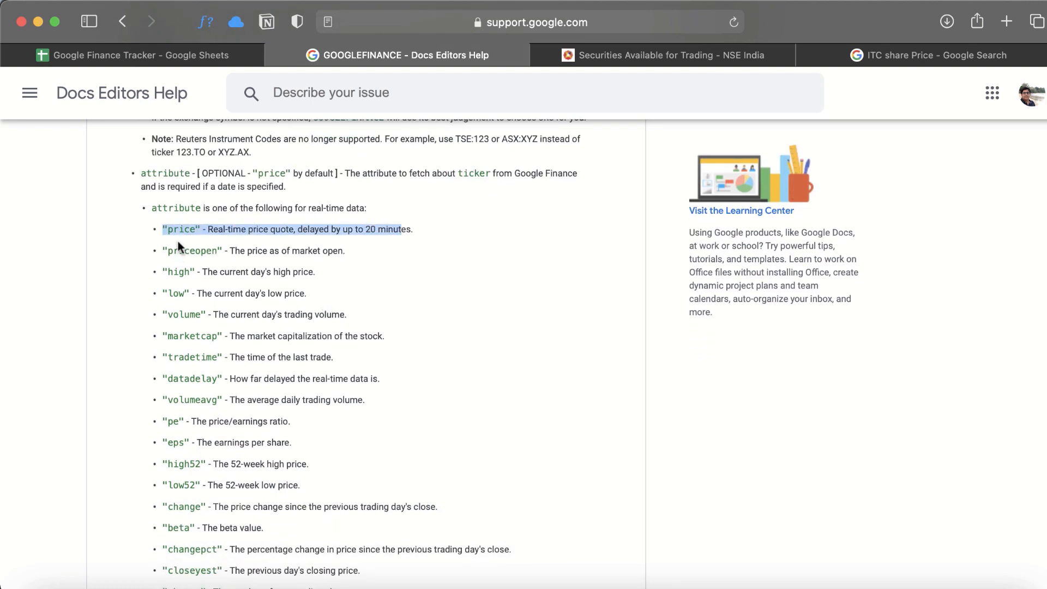
{"action": "left_click_drag", "start_coordinate": [168, 251], "coordinate": [345, 252]}
{"action": "left_click_drag", "start_coordinate": [227, 257], "coordinate": [348, 254]}
{"action": "double_click", "coordinate": [179, 270]}
{"action": "left_click_drag", "start_coordinate": [168, 293], "coordinate": [179, 295]}
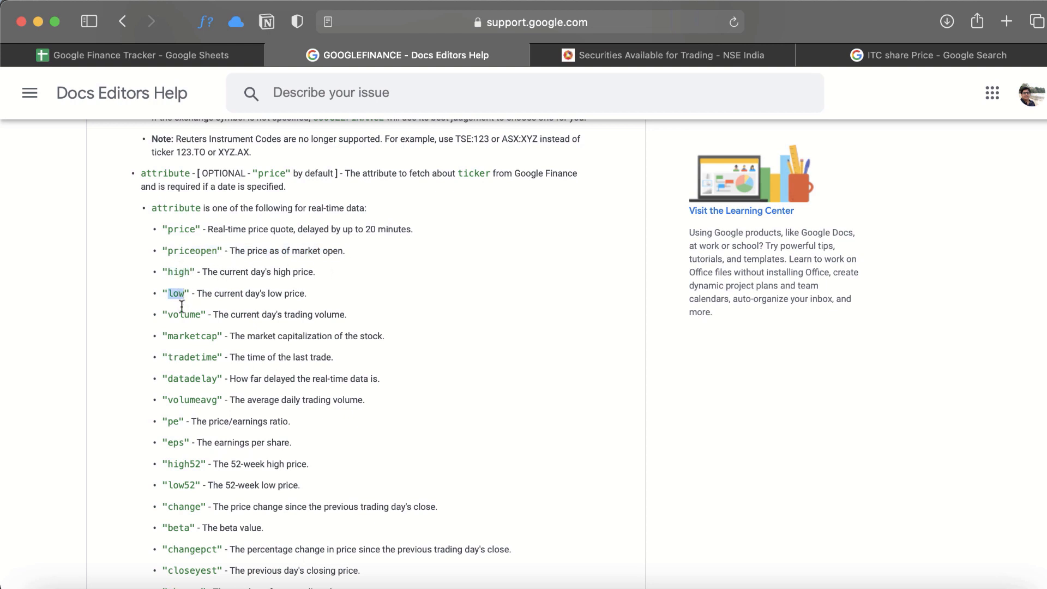
Read the descriptions of the volume, marketcap, tradetime, datadelay and volumeavg attributes in the real-time list.
{"action": "double_click", "coordinate": [188, 317]}
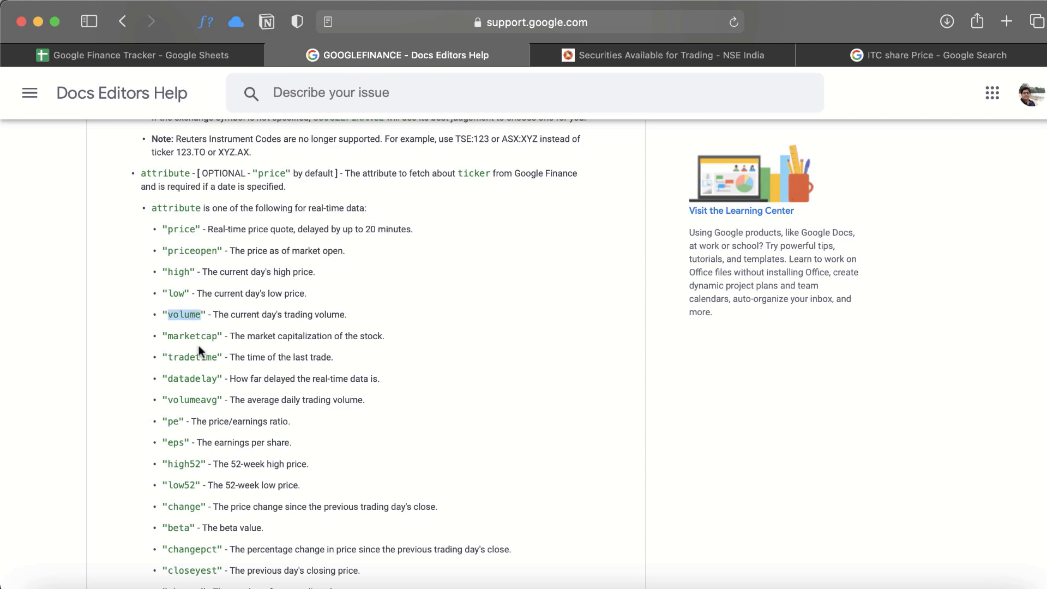
{"action": "double_click", "coordinate": [206, 337]}
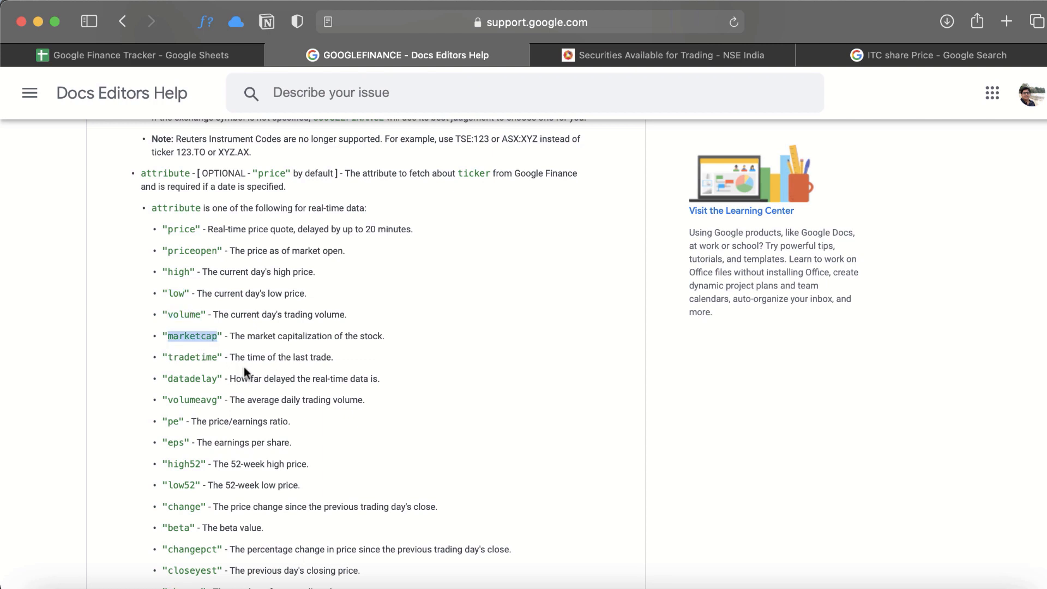
{"action": "scroll", "coordinate": [246, 370], "scroll_direction": "down", "scroll_amount": 3}
{"action": "double_click", "coordinate": [198, 281]}
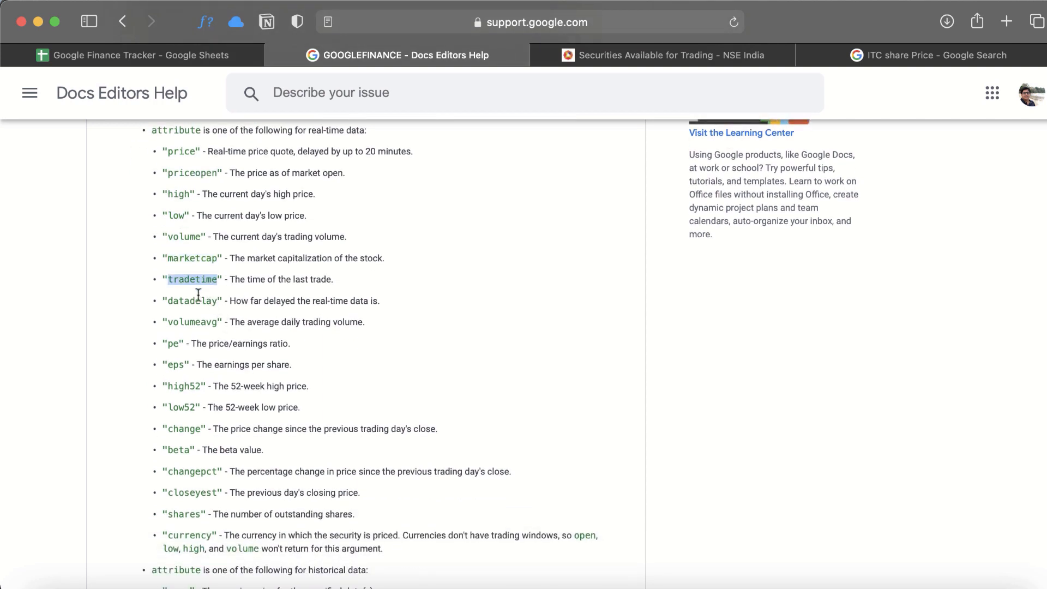
{"action": "scroll", "coordinate": [259, 334], "scroll_direction": "down", "scroll_amount": 2}
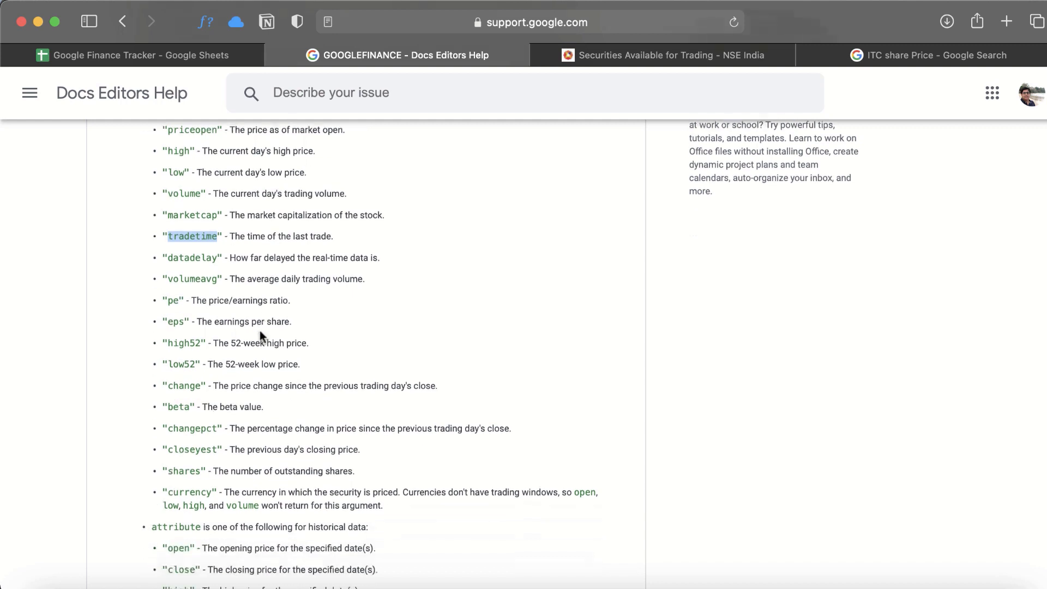
{"action": "double_click", "coordinate": [192, 242]}
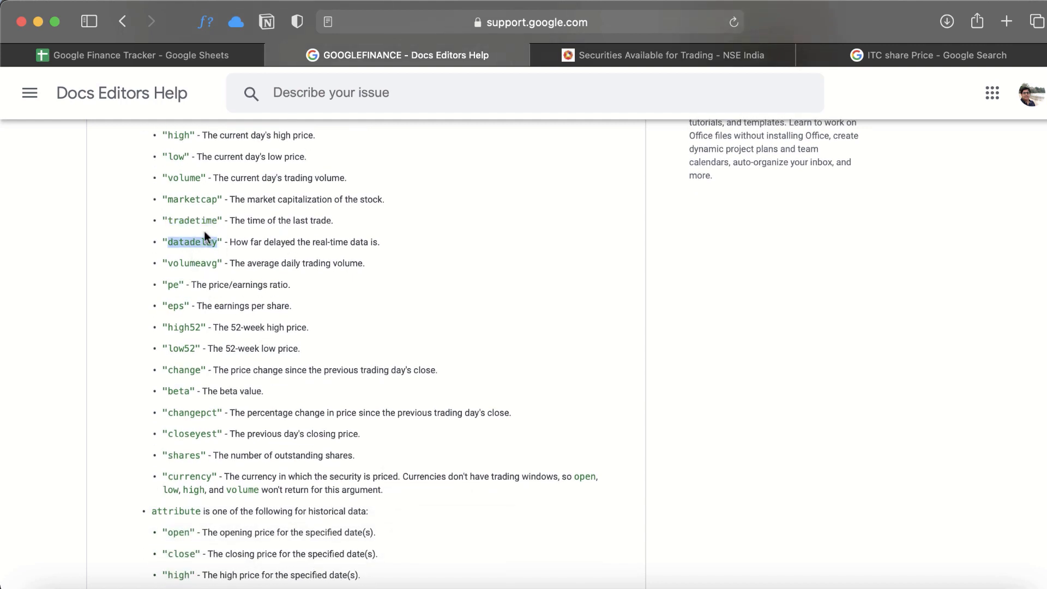
{"action": "double_click", "coordinate": [203, 265]}
Return to the Tracker sheet and examine the GOOGLEFINANCE formulas in row 4 from D4 through I4 and back.
{"action": "left_click", "coordinate": [207, 57]}
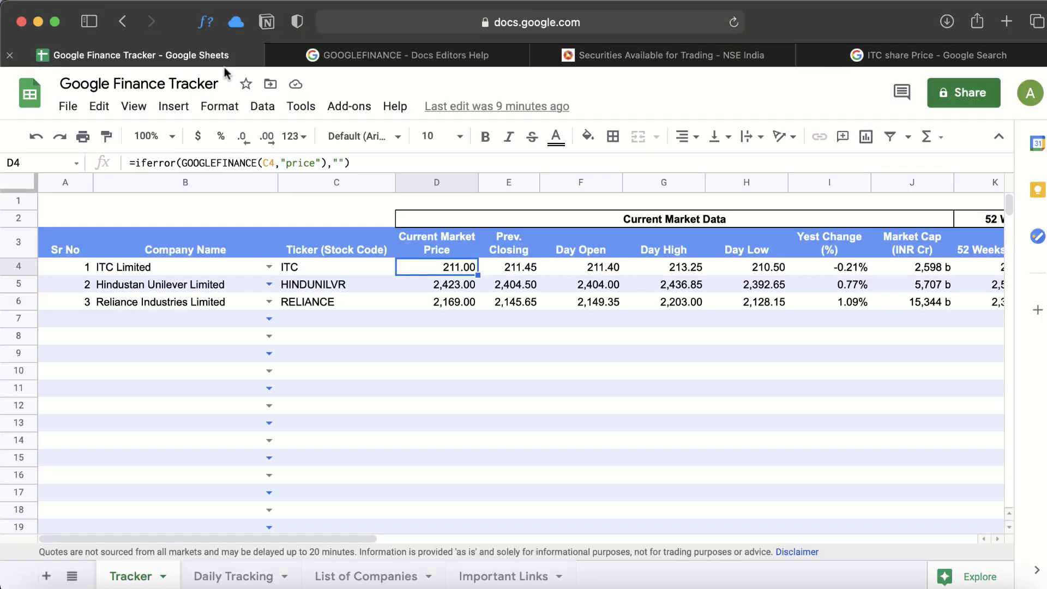
{"action": "key", "text": "Right"}
{"action": "key", "text": "Right"}
{"action": "key", "text": "Right"}
{"action": "key", "text": "Right"}
{"action": "key", "text": "Right"}
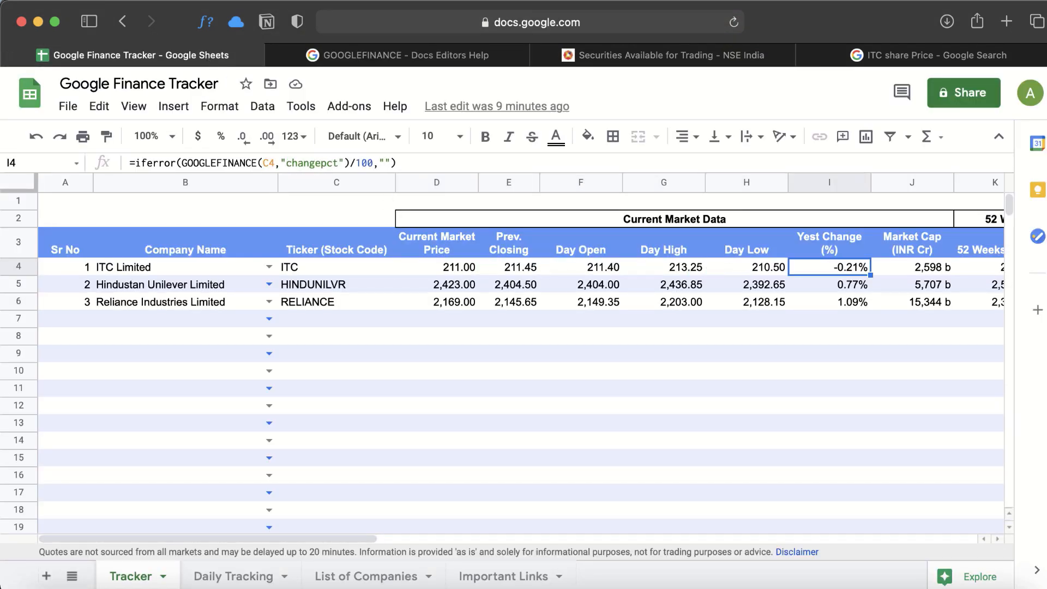
{"action": "key", "text": "Left"}
{"action": "key", "text": "Left"}
{"action": "key", "text": "Left"}
{"action": "key", "text": "Left"}
{"action": "key", "text": "Left"}
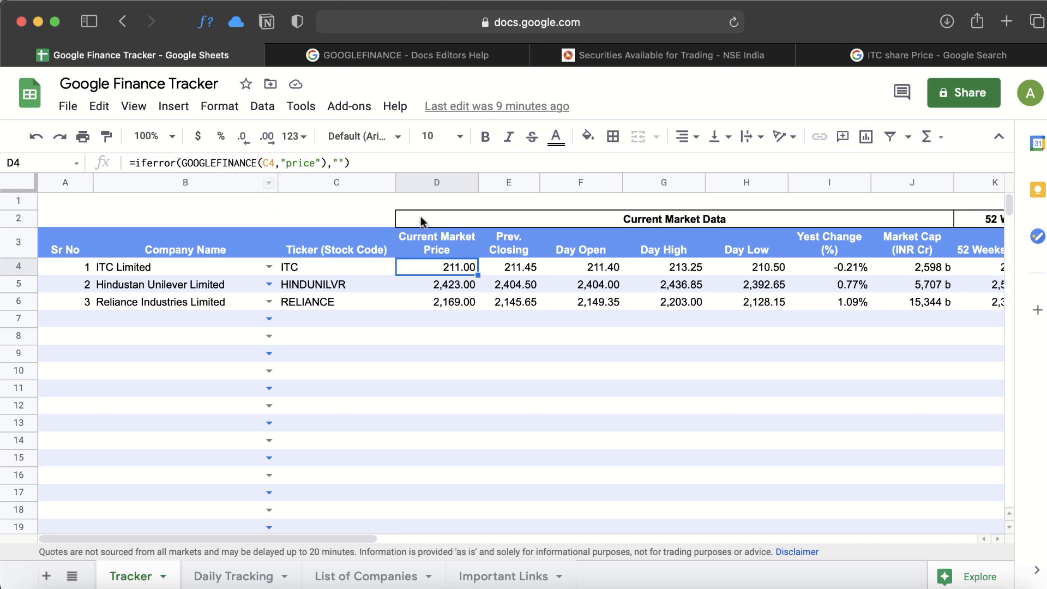
Examine the prefilled formulas in the blank row's cells C7 and D7, ending back at D4.
{"action": "left_click", "coordinate": [361, 317]}
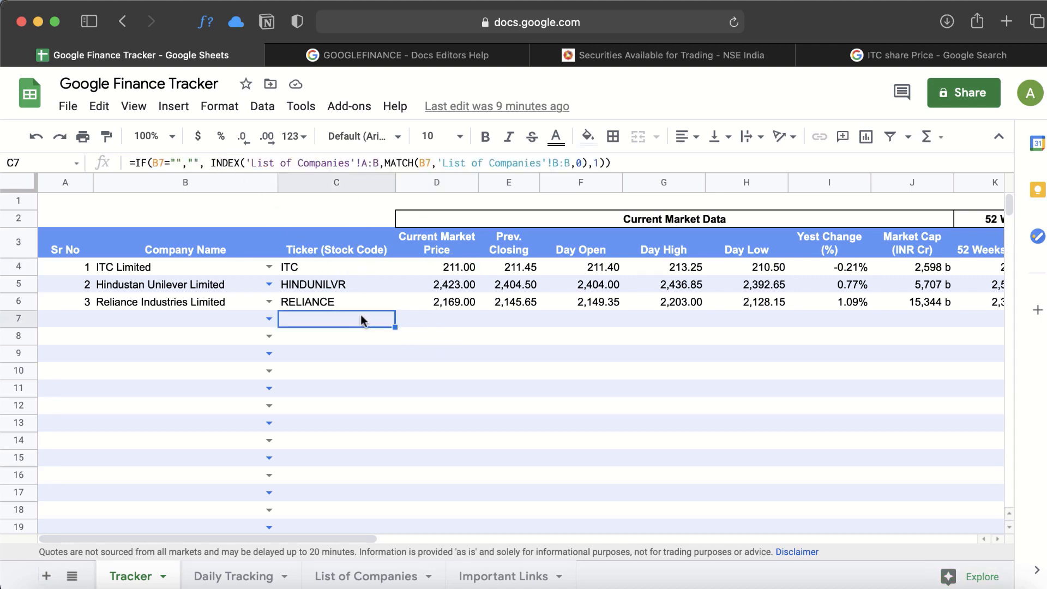
{"action": "left_click", "coordinate": [467, 321]}
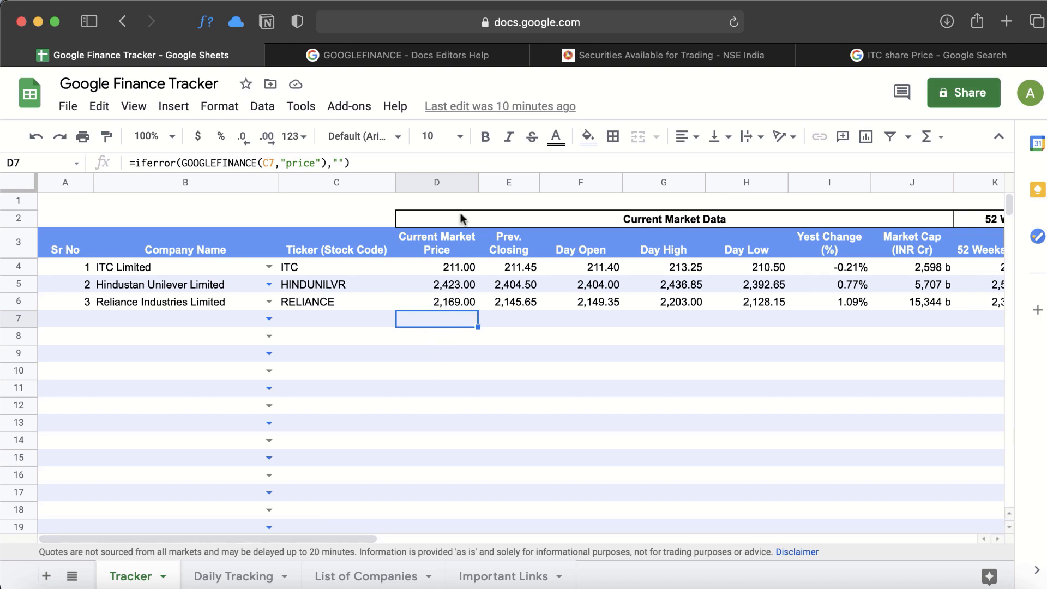
{"action": "key", "text": "Up"}
{"action": "key", "text": "Up"}
{"action": "key", "text": "Up"}
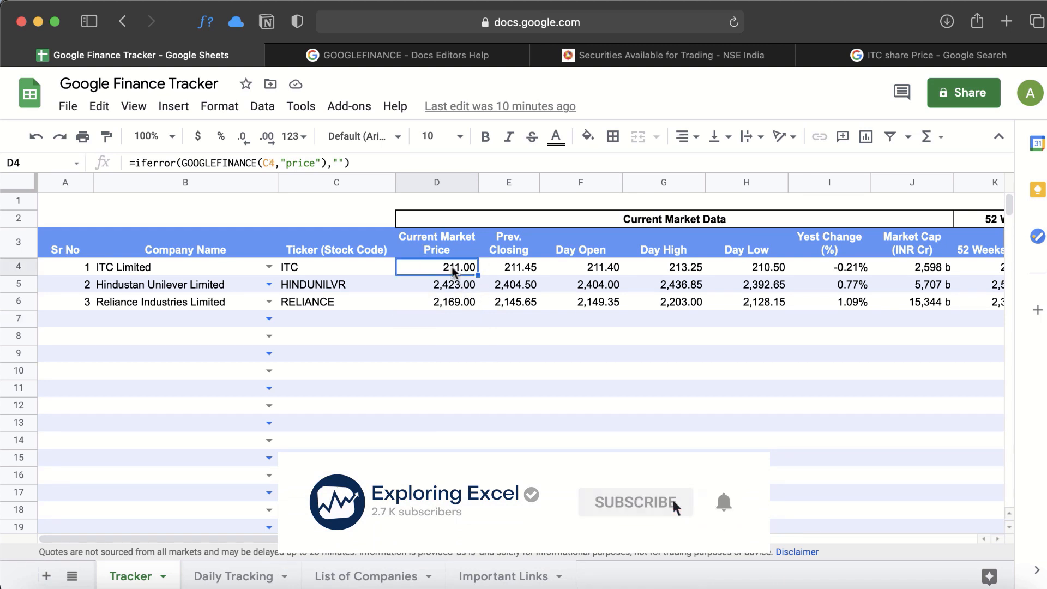
Review the attribute used in each ITC market data formula, from Current Market Price to Yest Change (%).
{"action": "key", "text": "Right"}
{"action": "key", "text": "Right"}
{"action": "key", "text": "Right"}
{"action": "key", "text": "Right"}
{"action": "key", "text": "Right"}
{"action": "key", "text": "Right"}
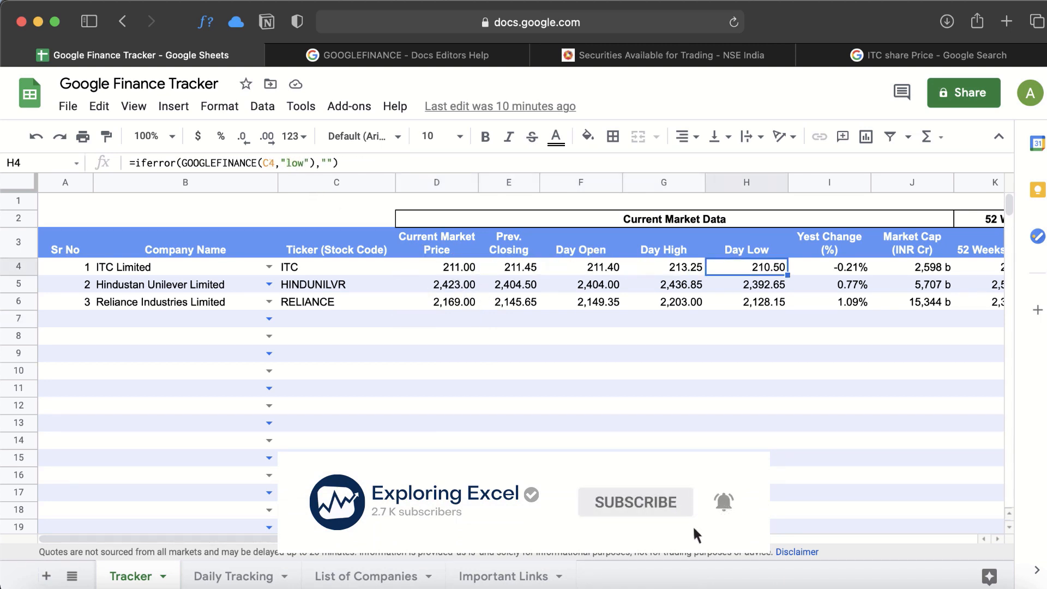
{"action": "key", "text": "Left"}
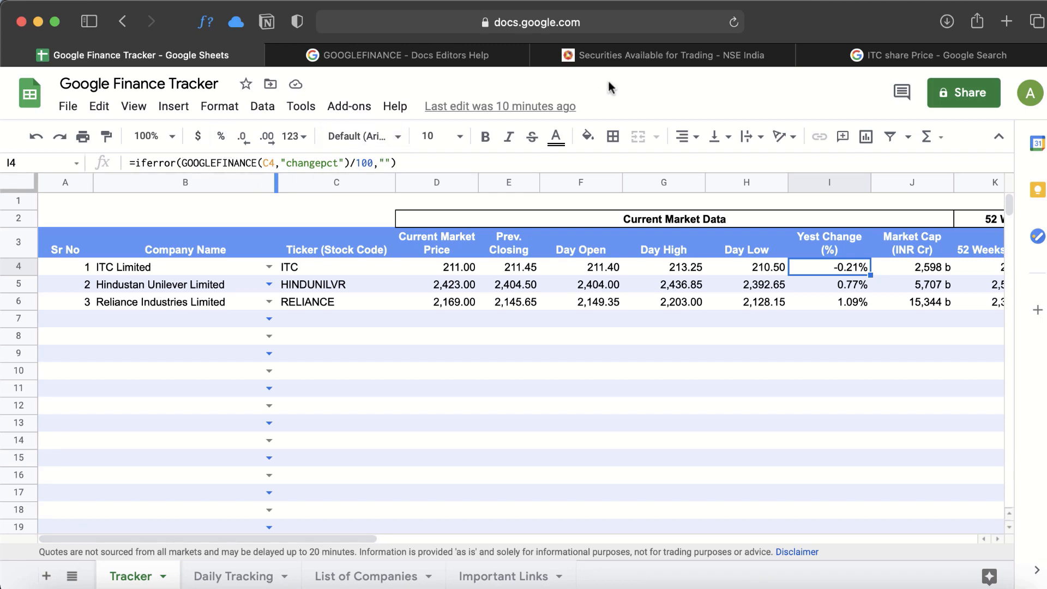
Look up the changepct and closeyest attributes on the GOOGLEFINANCE help page and read the changepct description.
{"action": "left_click", "coordinate": [480, 54]}
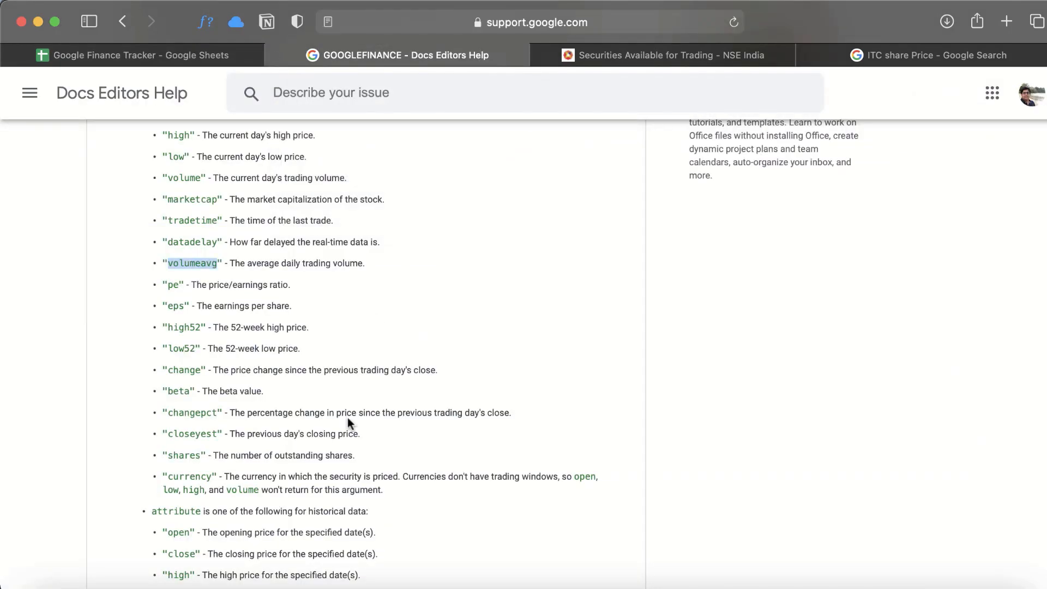
{"action": "scroll", "coordinate": [346, 420], "scroll_direction": "down", "scroll_amount": 10}
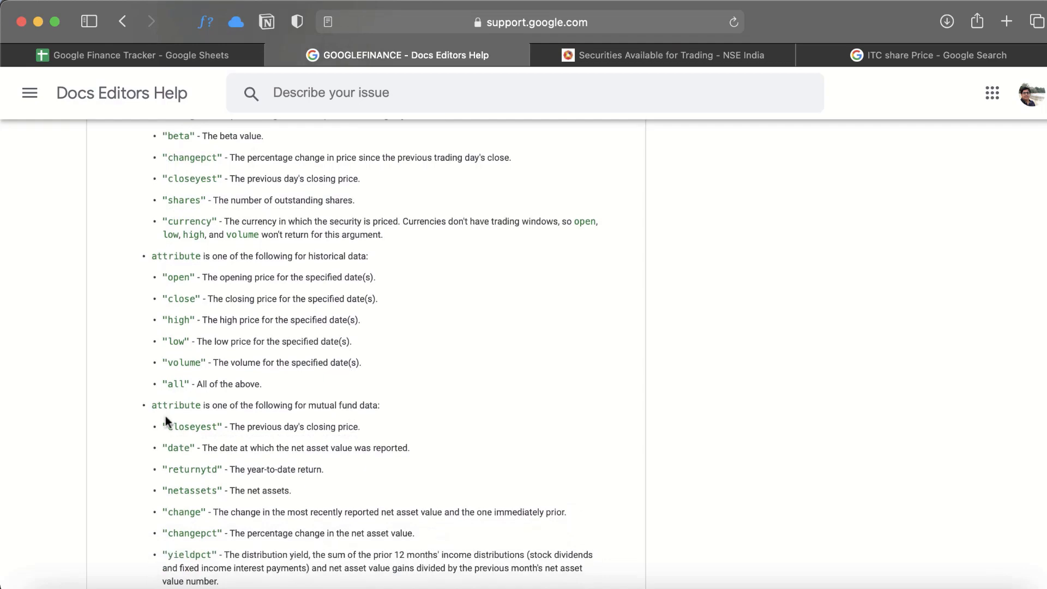
{"action": "scroll", "coordinate": [301, 443], "scroll_direction": "down", "scroll_amount": 10}
{"action": "scroll", "coordinate": [301, 443], "scroll_direction": "up", "scroll_amount": 10}
{"action": "scroll", "coordinate": [194, 329], "scroll_direction": "up", "scroll_amount": 4}
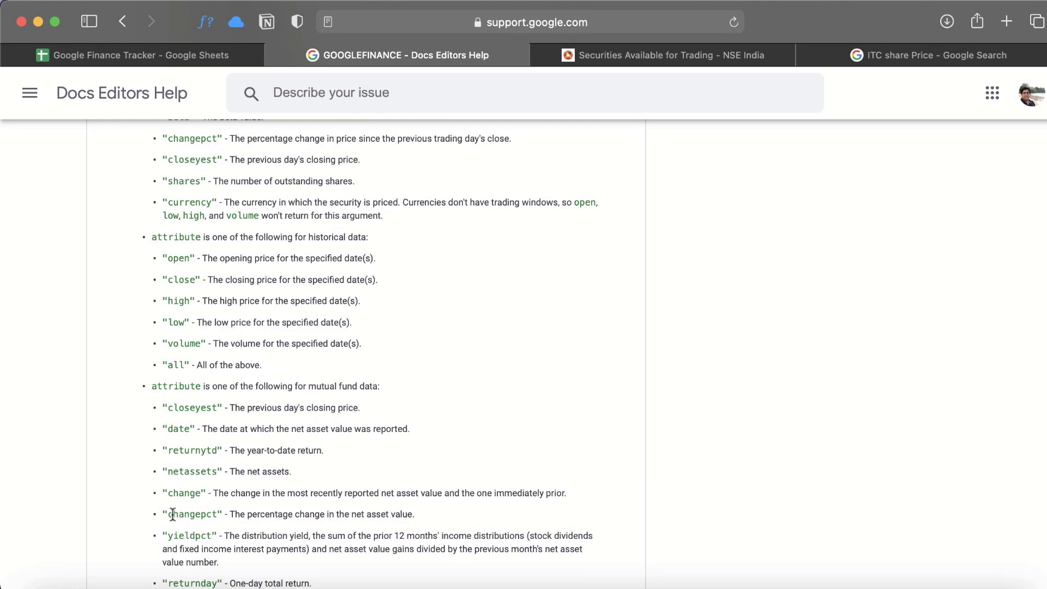
{"action": "scroll", "coordinate": [210, 444], "scroll_direction": "up", "scroll_amount": 6}
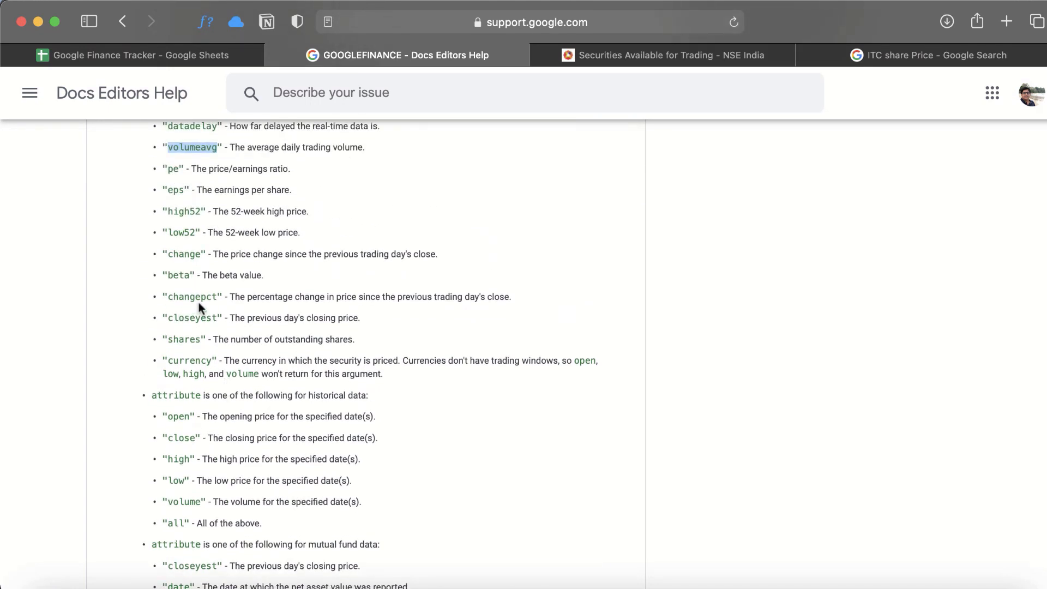
{"action": "double_click", "coordinate": [198, 306]}
{"action": "left_click_drag", "start_coordinate": [247, 299], "coordinate": [505, 299]}
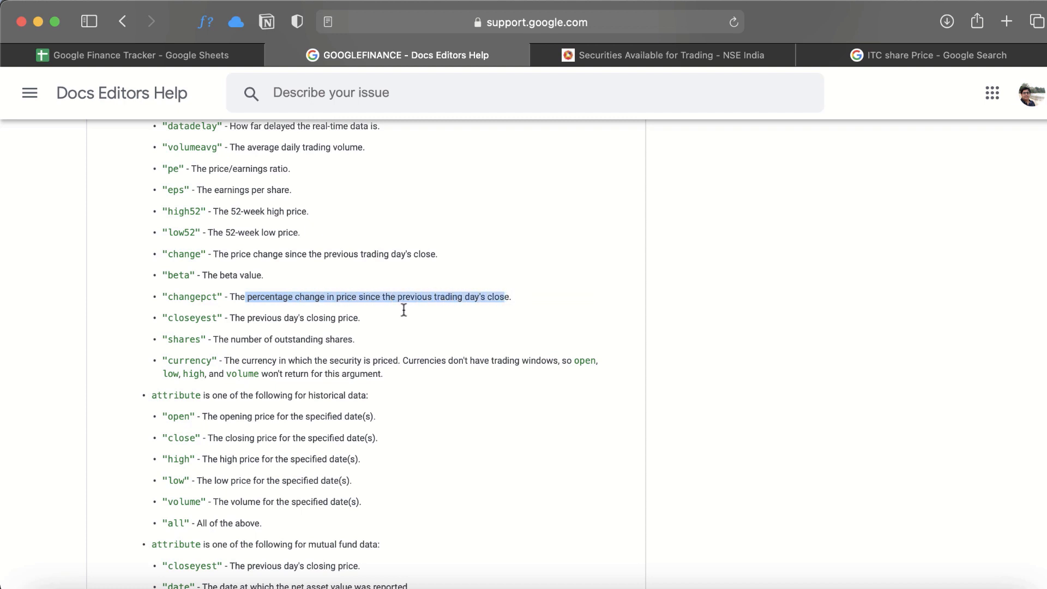
{"action": "double_click", "coordinate": [188, 318]}
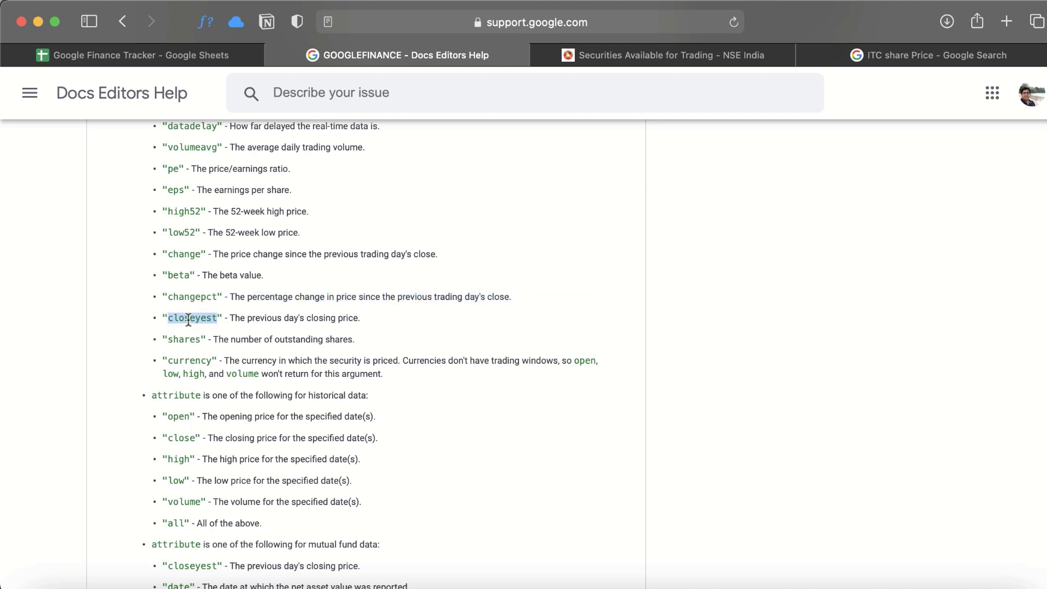
Return to the Tracker sheet and examine ITC's formulas for Market Cap, 52 Weeks High and 52 Weeks Low in J4 through L4.
{"action": "left_click", "coordinate": [210, 55]}
{"action": "key", "text": "Right"}
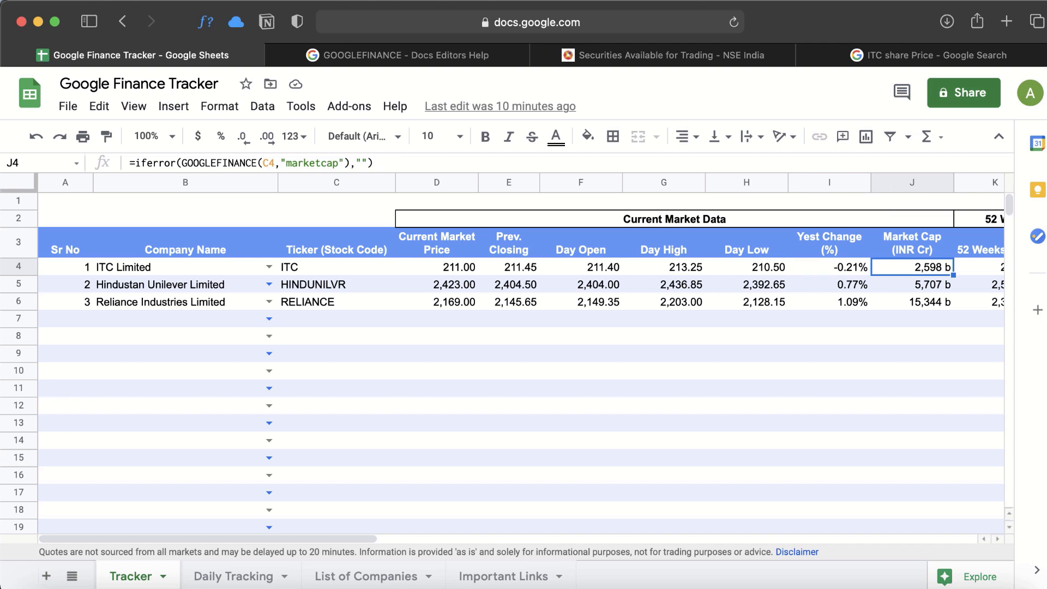
{"action": "key", "text": "Right"}
{"action": "key", "text": "Left"}
{"action": "key", "text": "Left"}
{"action": "key", "text": "Left"}
{"action": "key", "text": "Left"}
{"action": "key", "text": "Left"}
{"action": "key", "text": "Right"}
{"action": "key", "text": "Right"}
{"action": "key", "text": "Right"}
{"action": "key", "text": "Right"}
{"action": "key", "text": "Right"}
{"action": "key", "text": "Right"}
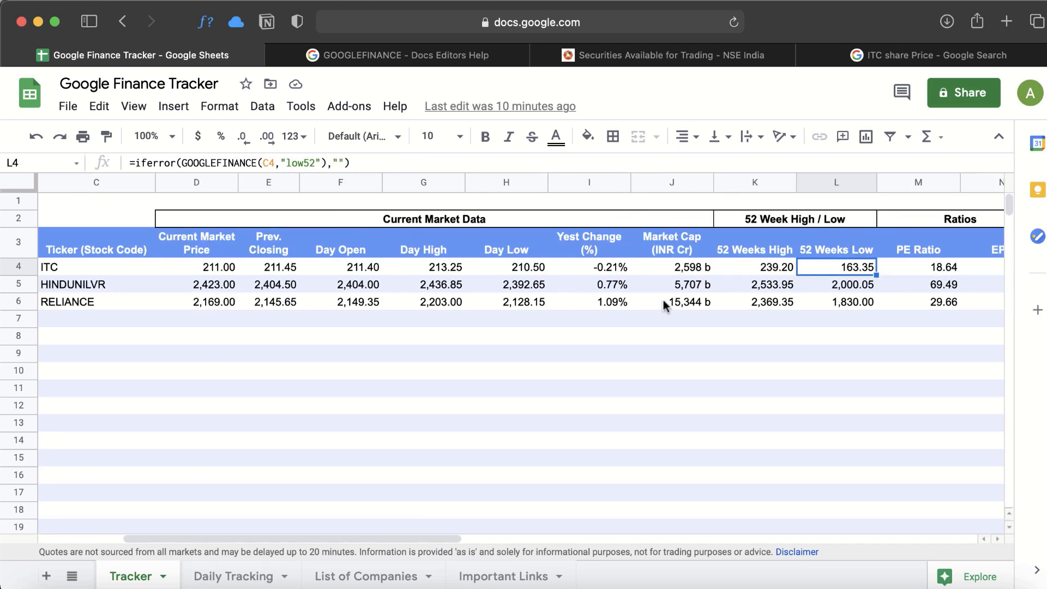
{"action": "key", "text": "Left"}
Compare the high52 attribute in K4's formula with its entry on the GOOGLEFINANCE help page.
{"action": "left_click", "coordinate": [462, 53]}
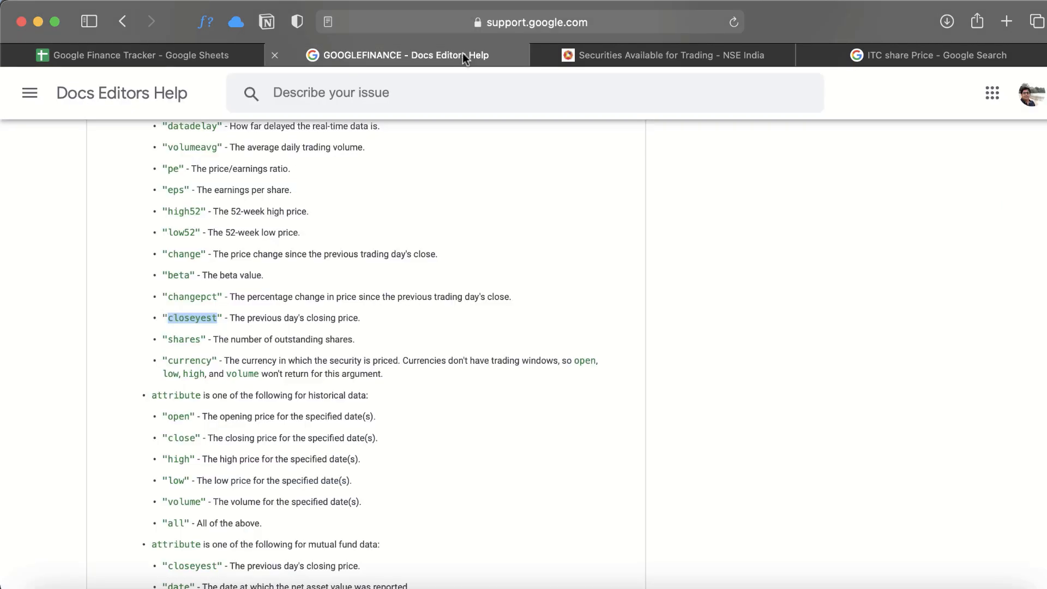
{"action": "scroll", "coordinate": [298, 379], "scroll_direction": "up", "scroll_amount": 5}
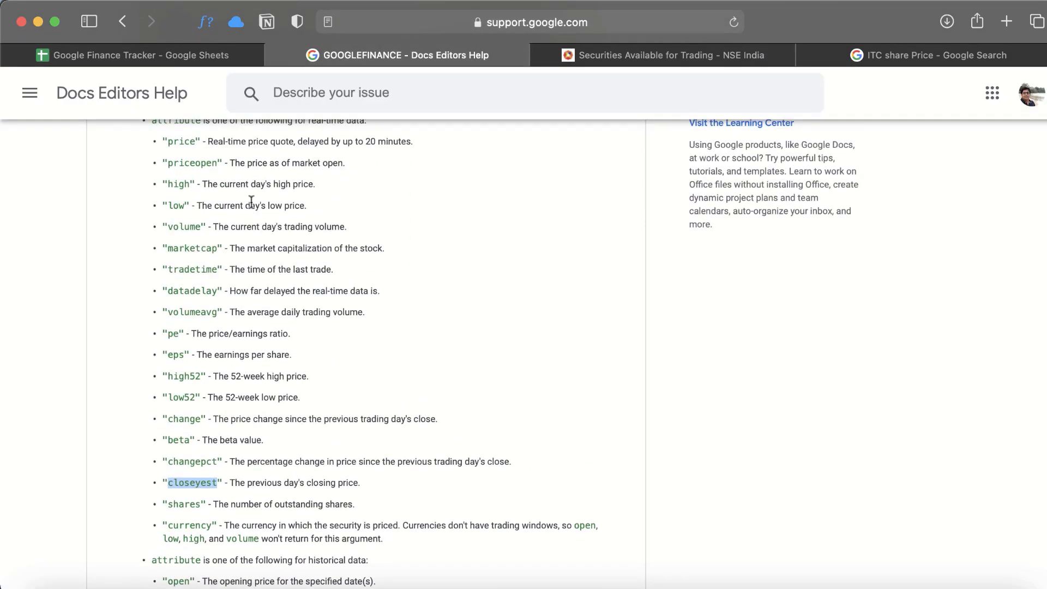
{"action": "double_click", "coordinate": [182, 404]}
{"action": "left_click", "coordinate": [180, 425]}
{"action": "left_click_drag", "start_coordinate": [179, 425], "coordinate": [183, 400]}
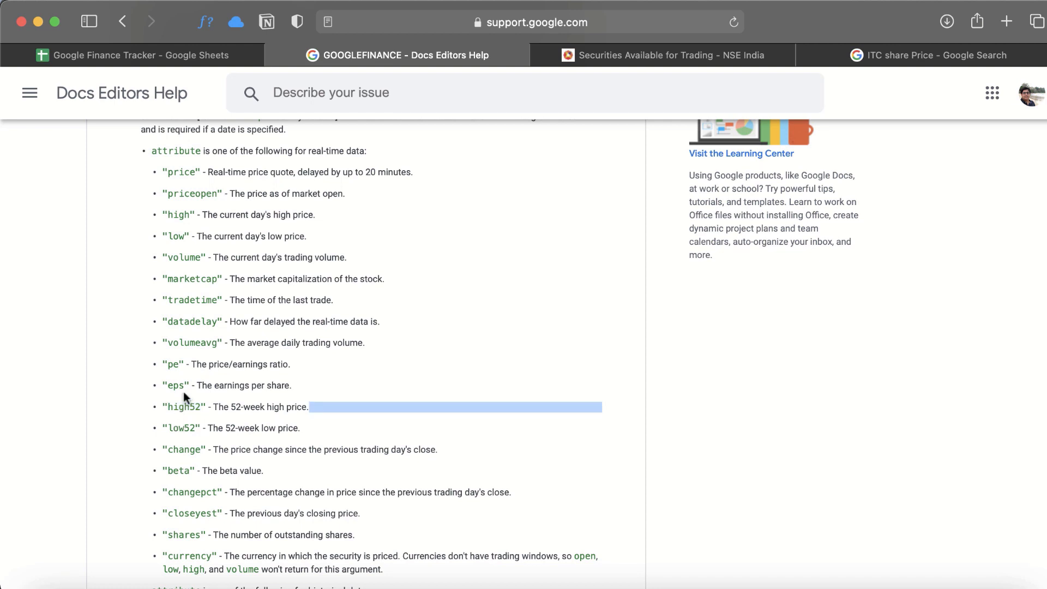
{"action": "left_click", "coordinate": [204, 59]}
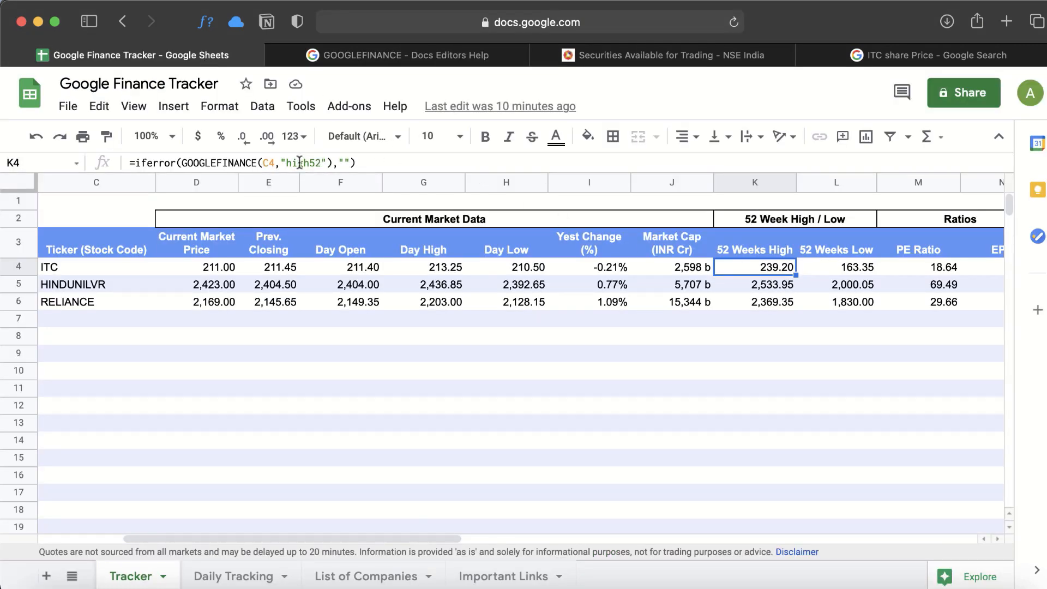
{"action": "left_click", "coordinate": [385, 54]}
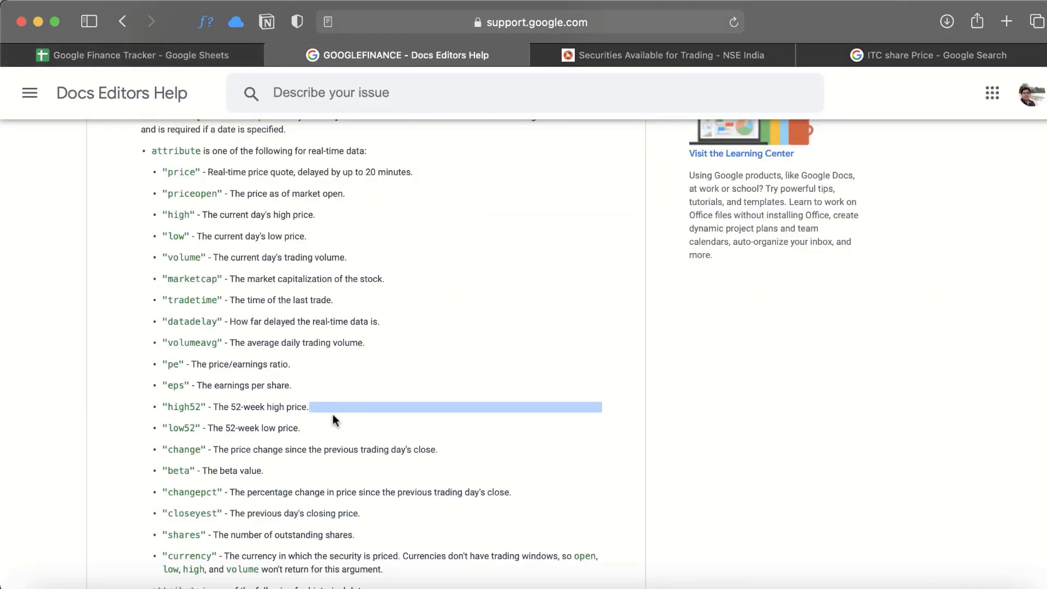
{"action": "left_click", "coordinate": [203, 53]}
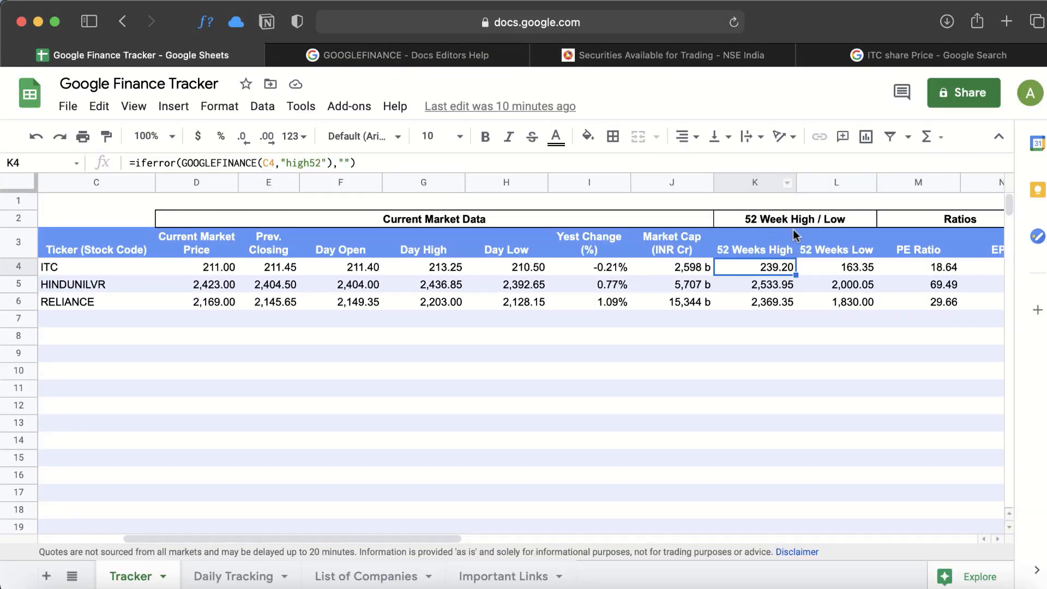
Examine ITC's formulas for 52 Weeks Low, PE Ratio and EPS in L4 through N4, and return to the company name in B4.
{"action": "key", "text": "Right"}
{"action": "key", "text": "Right"}
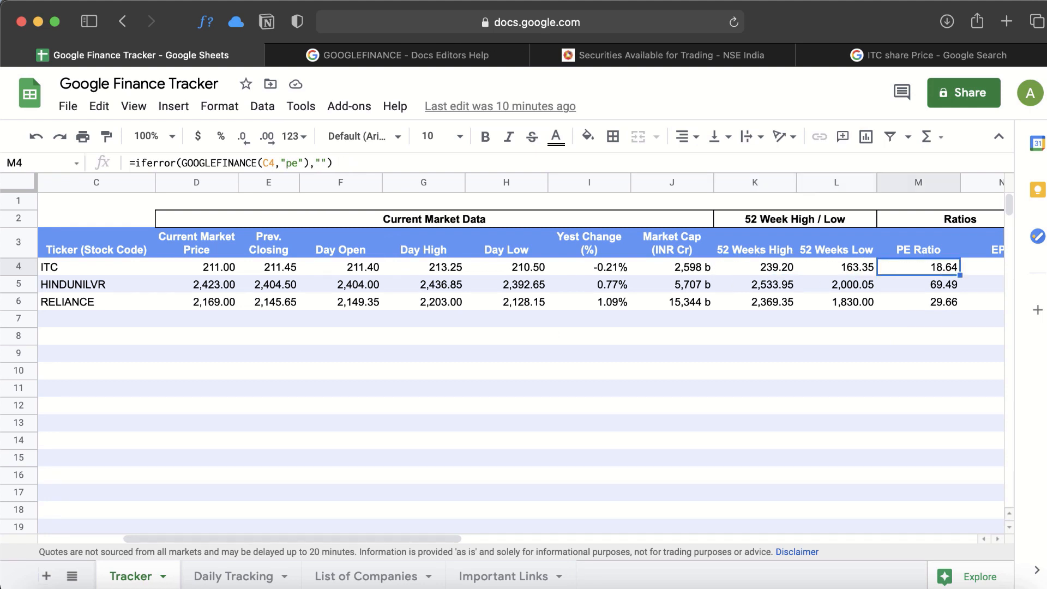
{"action": "key", "text": "Right"}
{"action": "key", "text": "Left"}
{"action": "key", "text": "Left"}
{"action": "key", "text": "Left"}
{"action": "key", "text": "Left"}
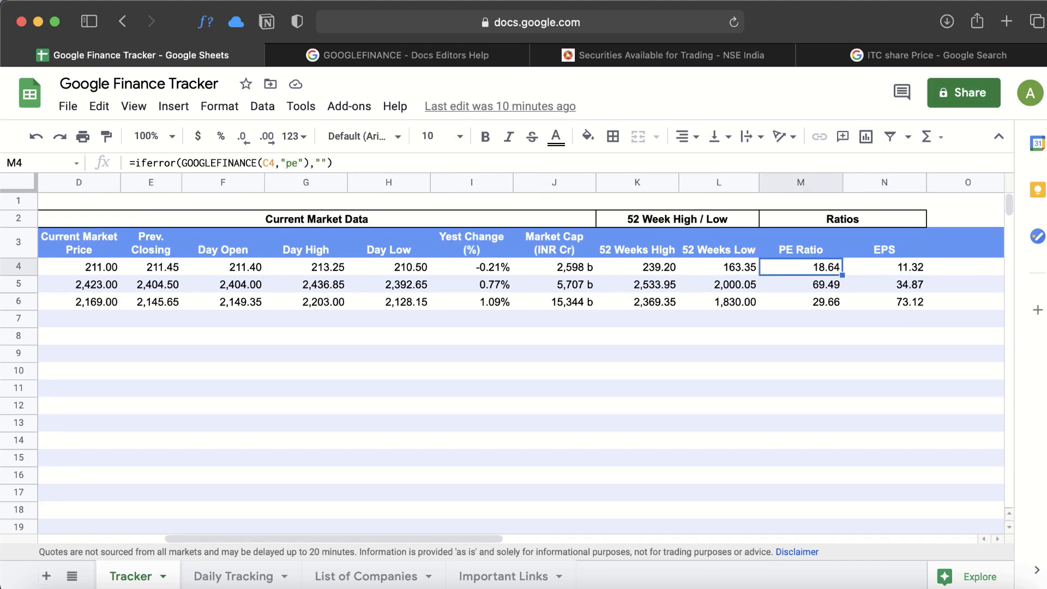
{"action": "key", "text": "Left"}
{"action": "key", "text": "Left"}
{"action": "key", "text": "Left"}
{"action": "key", "text": "Left"}
{"action": "key", "text": "Left"}
{"action": "key", "text": "Left"}
{"action": "key", "text": "Left"}
{"action": "key", "text": "Left"}
{"action": "key", "text": "Left"}
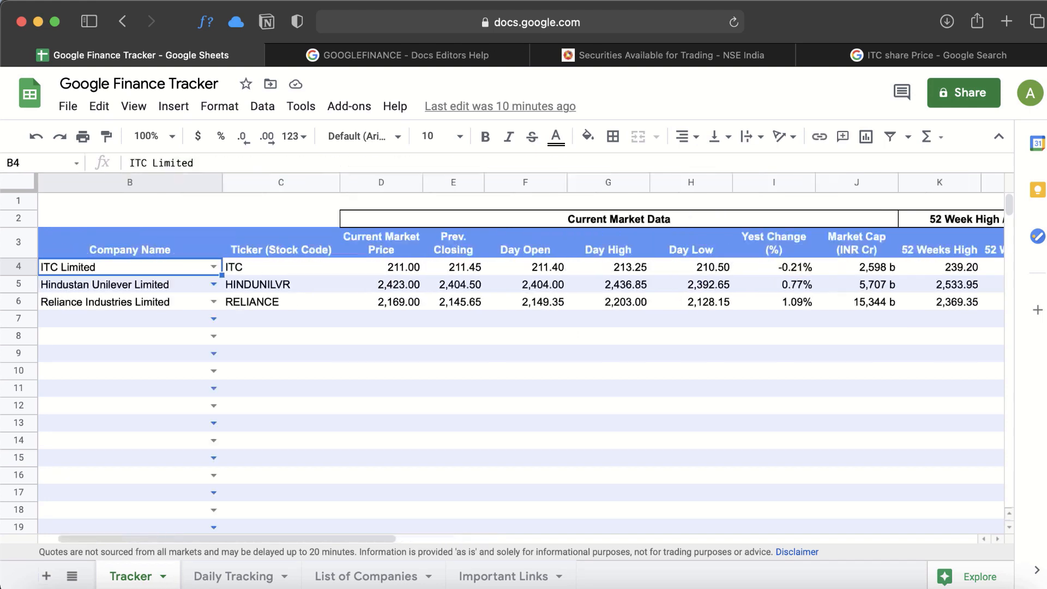
Switch to the Daily Tracking sheet and set Name of the Stock in C3 to 20 Microns Limited.
{"action": "key", "text": "Right"}
{"action": "key", "text": "Down"}
{"action": "key", "text": "Down"}
{"action": "key", "text": "alt+Down"}
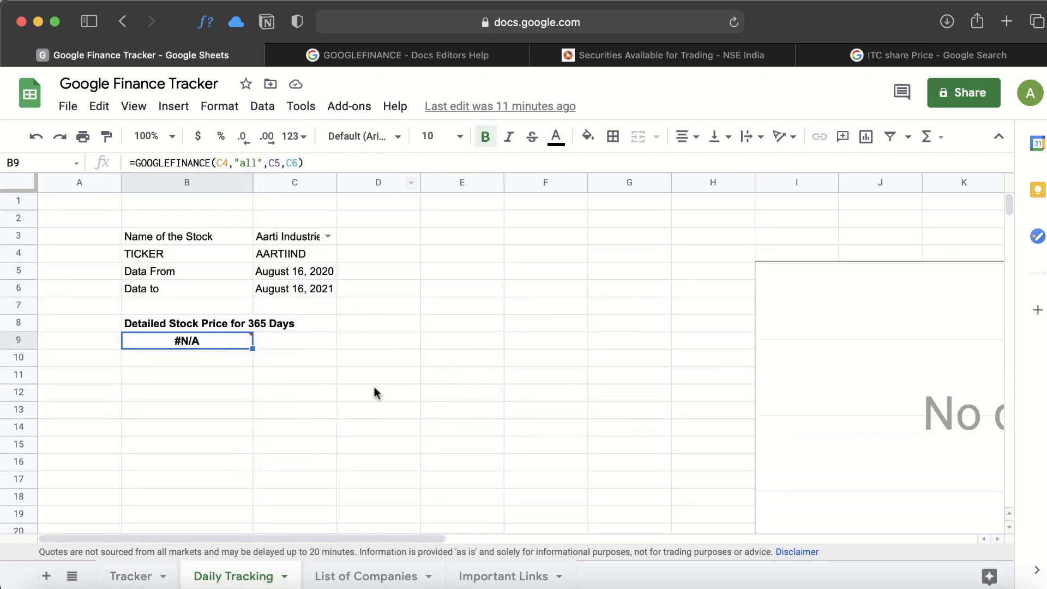
{"action": "mouse_move", "coordinate": [198, 349]}
{"action": "left_click", "coordinate": [315, 241]}
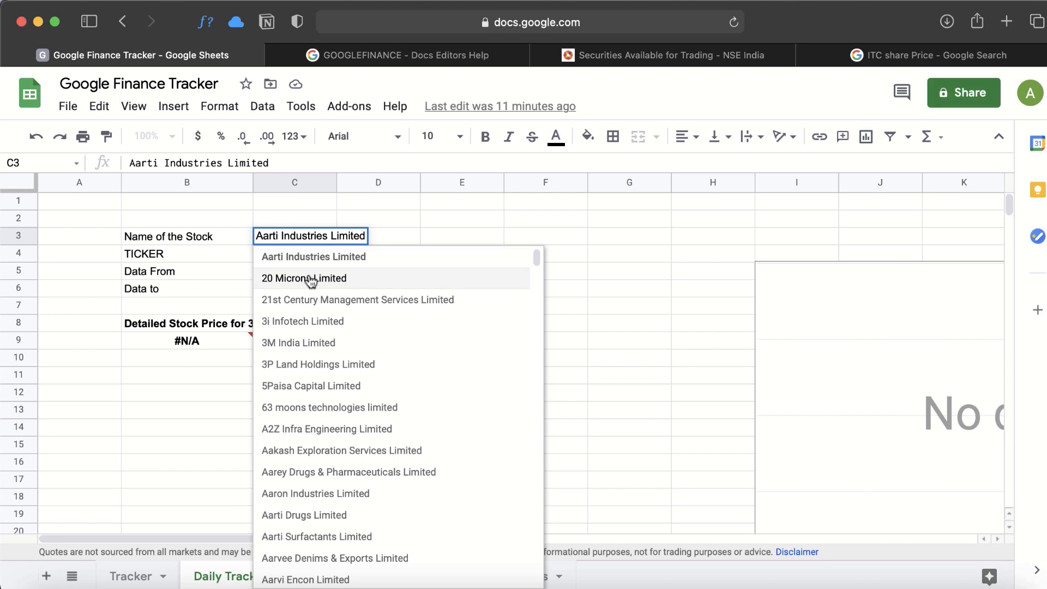
{"action": "left_click", "coordinate": [312, 278]}
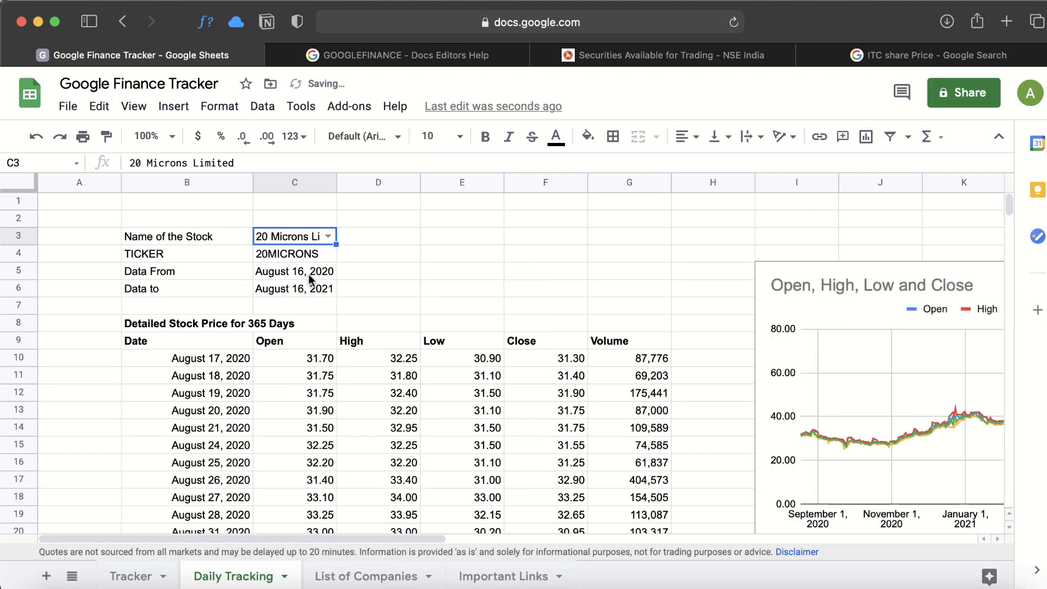
Set Name of the Stock in C3 to Zomato Limited.
{"action": "left_click", "coordinate": [328, 236]}
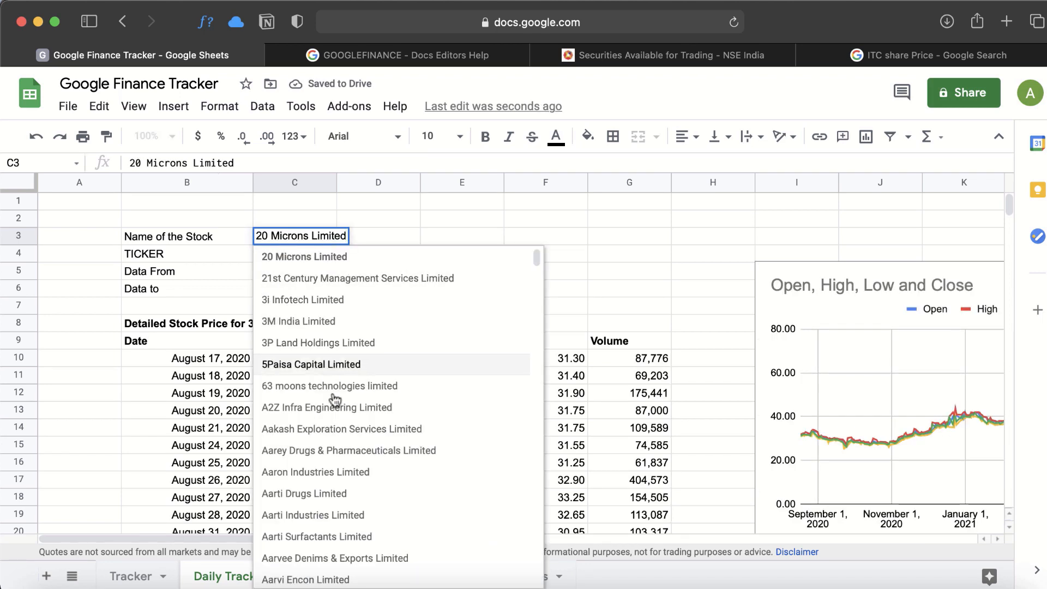
{"action": "scroll", "coordinate": [318, 469], "scroll_direction": "down", "scroll_amount": 10}
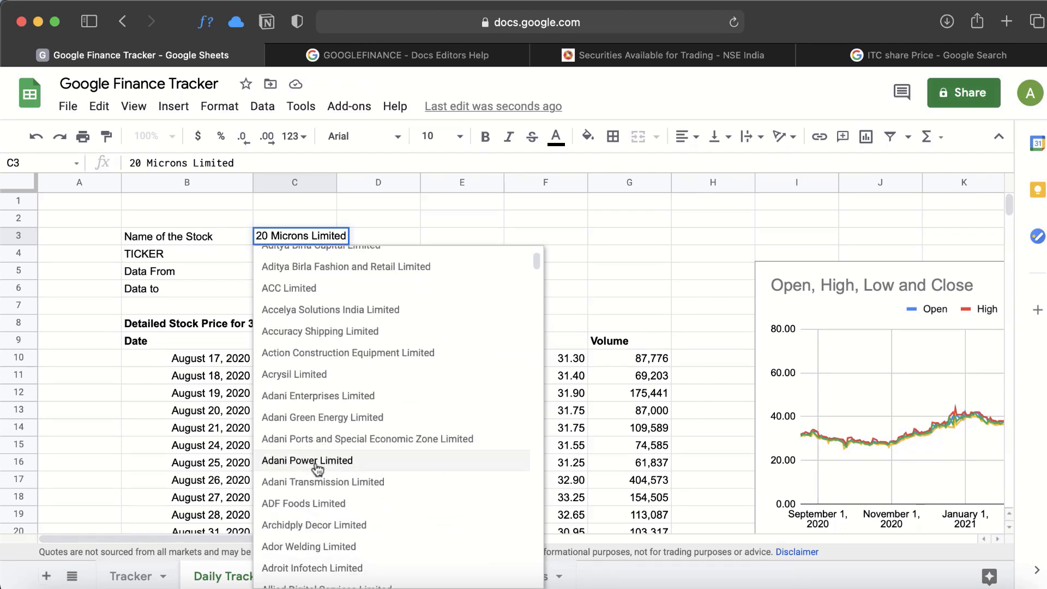
{"action": "scroll", "coordinate": [322, 327], "scroll_direction": "up", "scroll_amount": 1}
{"action": "left_click", "coordinate": [417, 216]}
{"action": "left_click", "coordinate": [304, 238]}
{"action": "type", "text": "Zoma"}
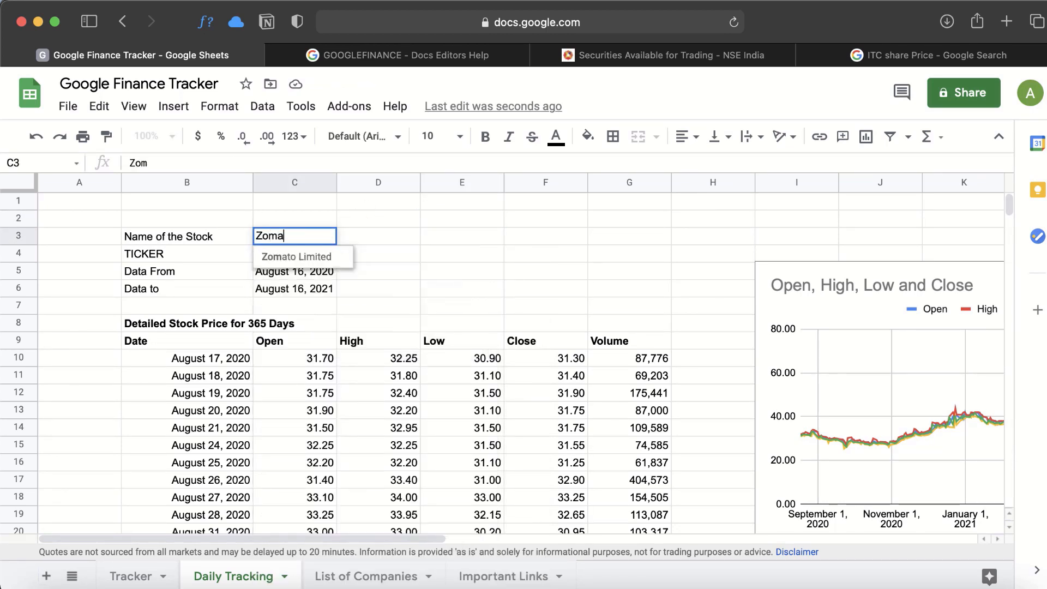
{"action": "key", "text": "Return"}
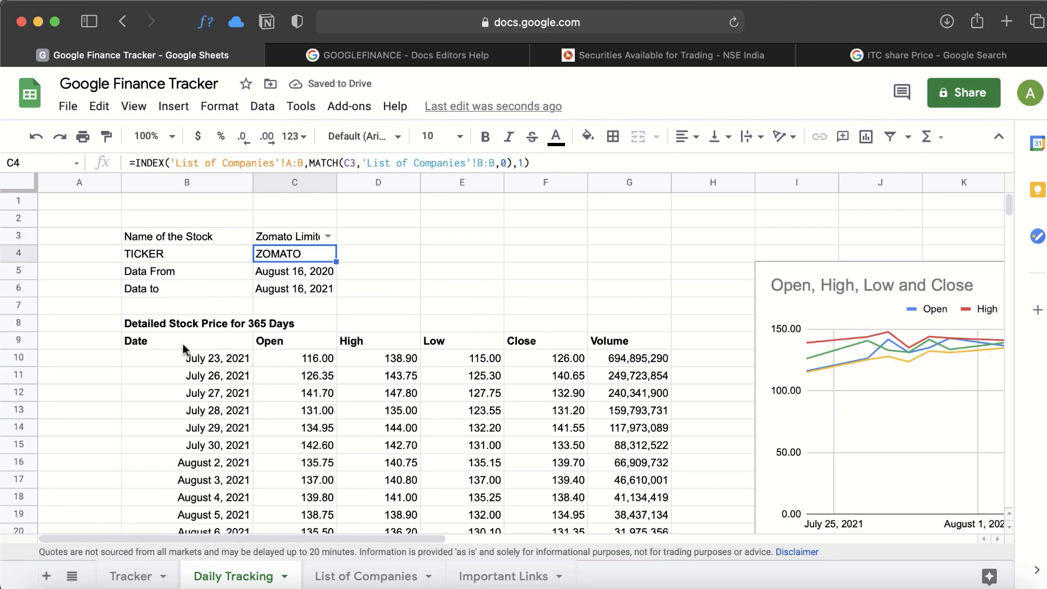
Review Zomato's daily price table and the Open, High, Low and Close chart beside it.
{"action": "scroll", "coordinate": [445, 460], "scroll_direction": "down", "scroll_amount": 2}
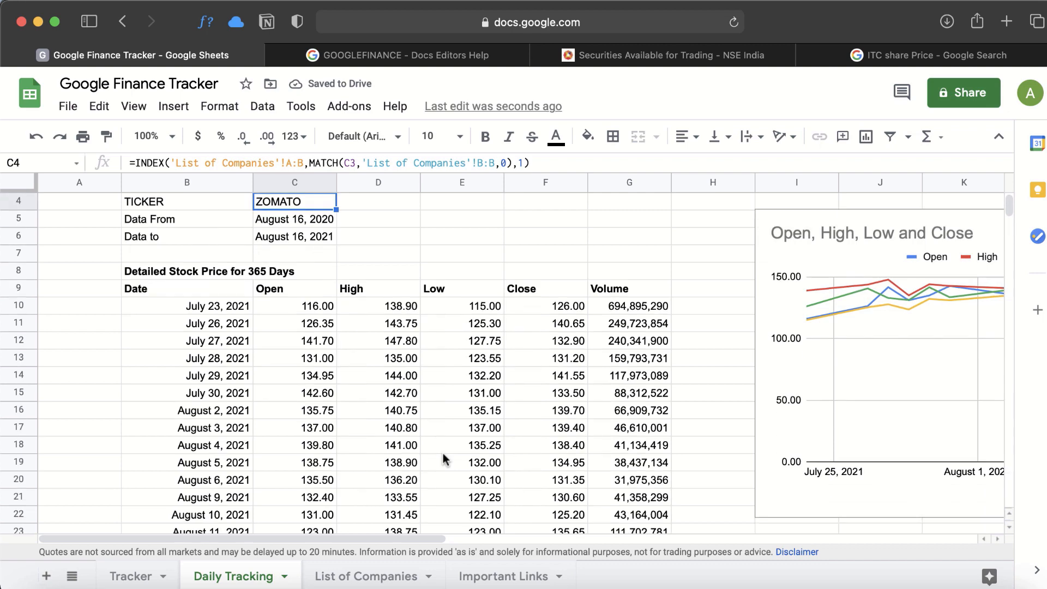
{"action": "scroll", "coordinate": [445, 460], "scroll_direction": "down", "scroll_amount": 3}
{"action": "scroll", "coordinate": [445, 456], "scroll_direction": "up", "scroll_amount": 2}
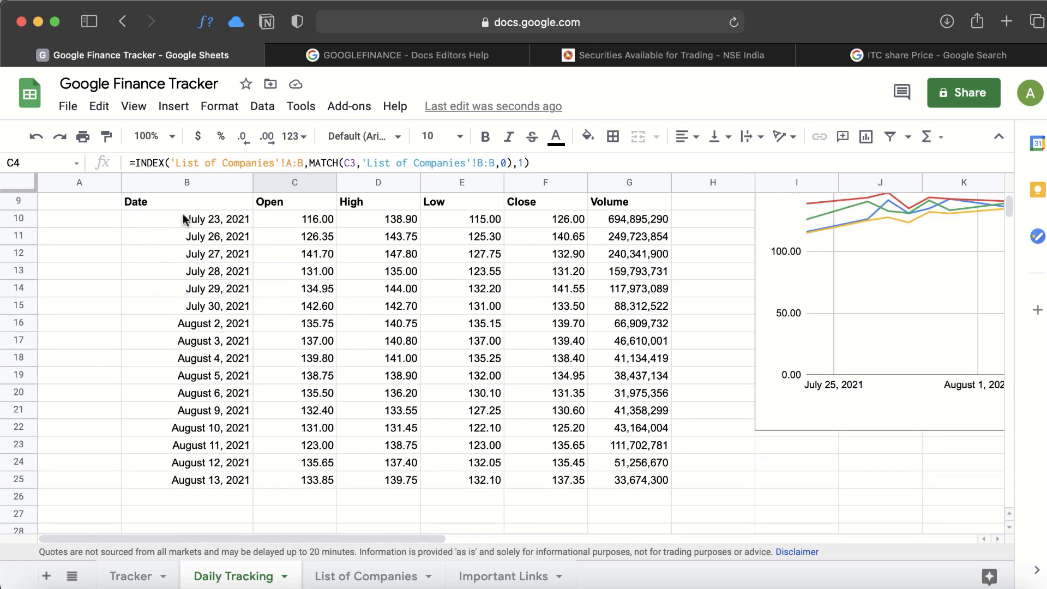
{"action": "scroll", "coordinate": [246, 446], "scroll_direction": "up", "scroll_amount": 3}
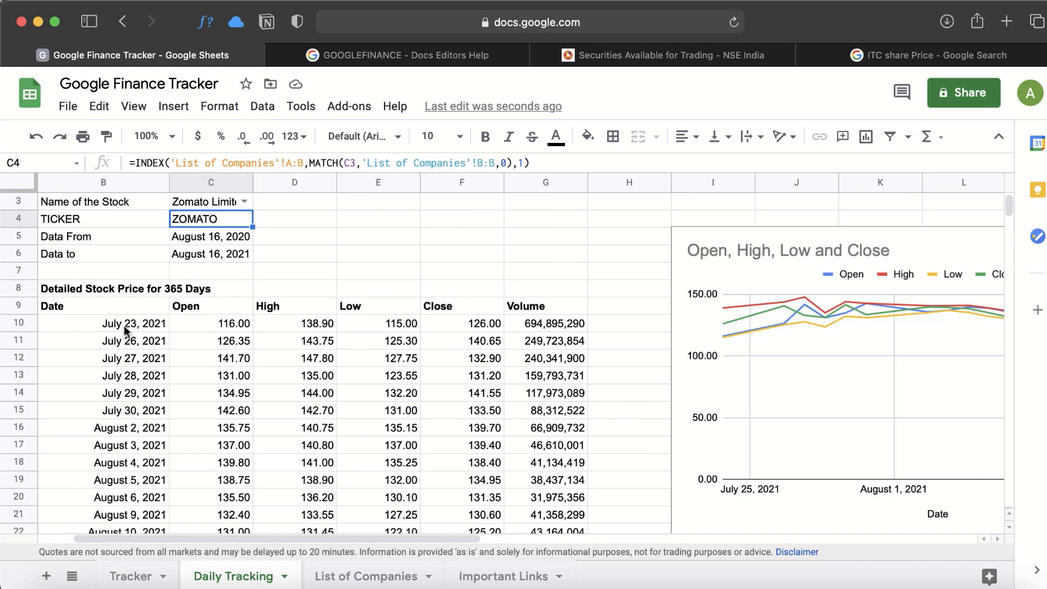
{"action": "scroll", "coordinate": [256, 236], "scroll_direction": "right", "scroll_amount": 6}
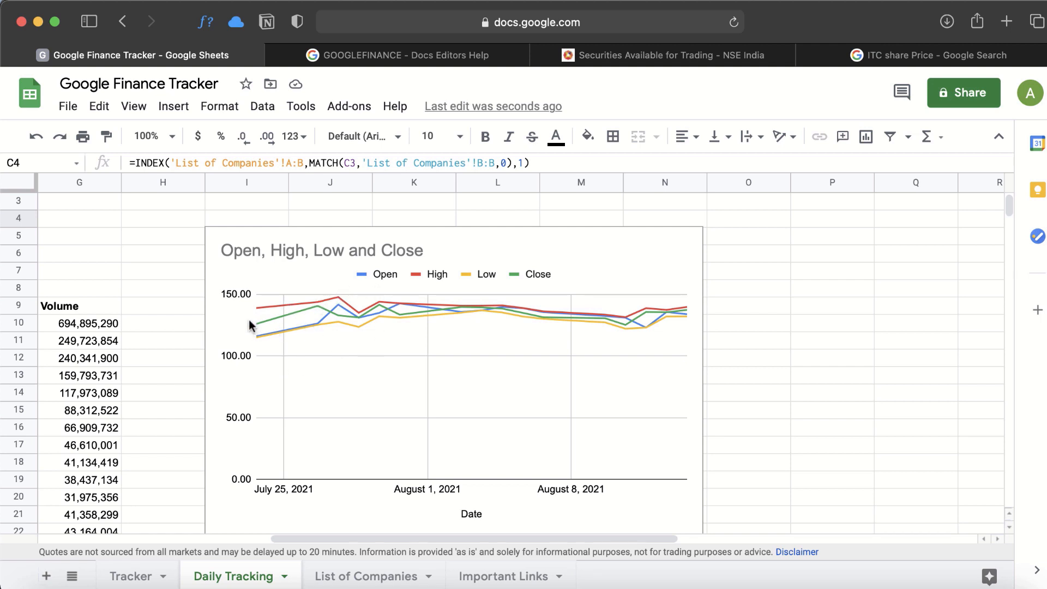
{"action": "scroll", "coordinate": [359, 326], "scroll_direction": "left", "scroll_amount": 10}
{"action": "scroll", "coordinate": [268, 258], "scroll_direction": "up", "scroll_amount": 1}
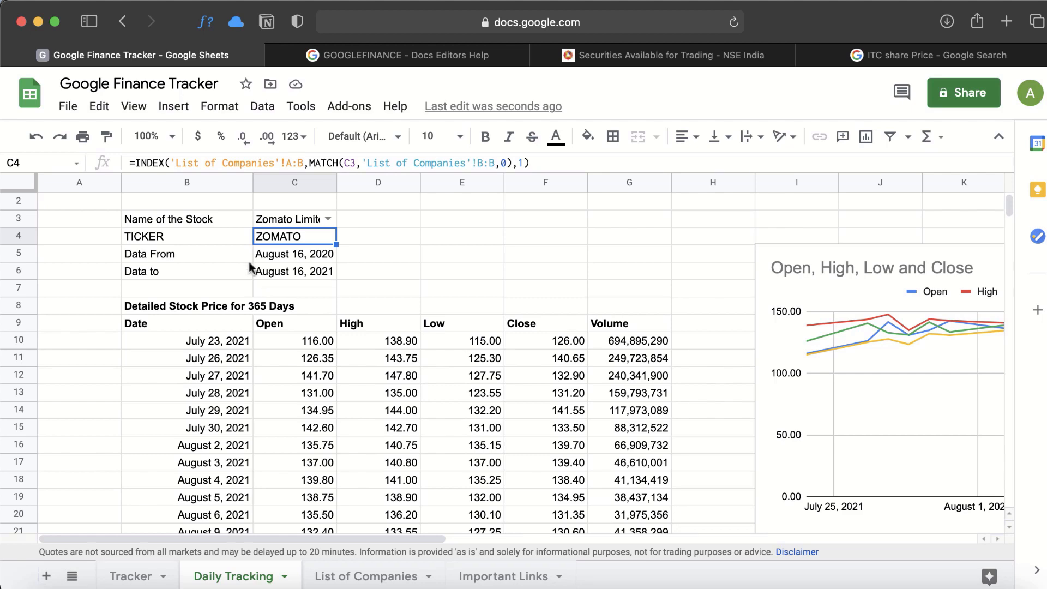
Examine the GOOGLEFINANCE formula in B9, including its ticker and "all" attribute, along with the Open to Volume headers.
{"action": "left_click", "coordinate": [187, 323]}
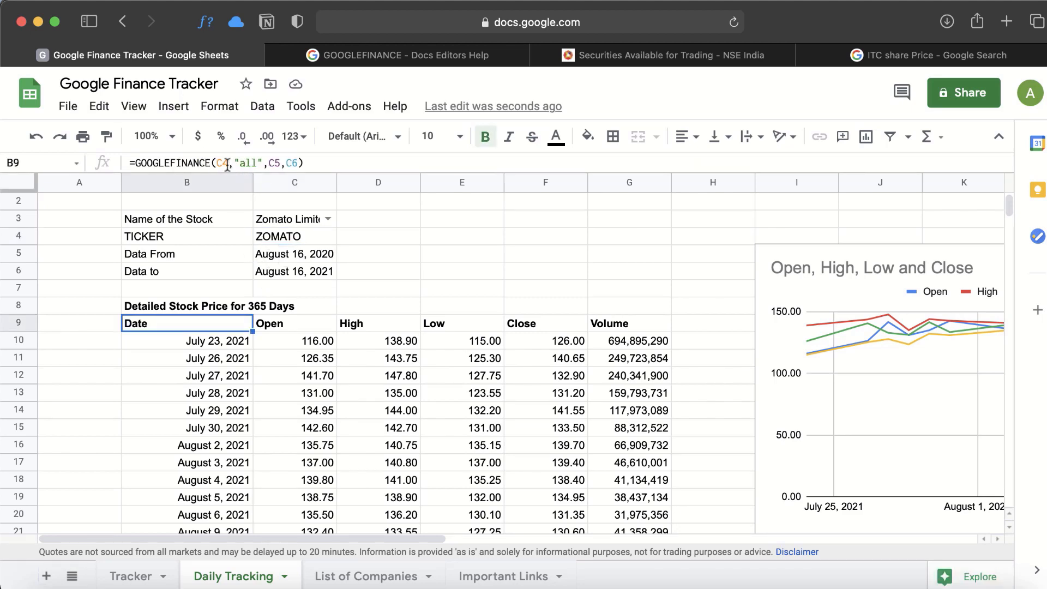
{"action": "left_click", "coordinate": [227, 163]}
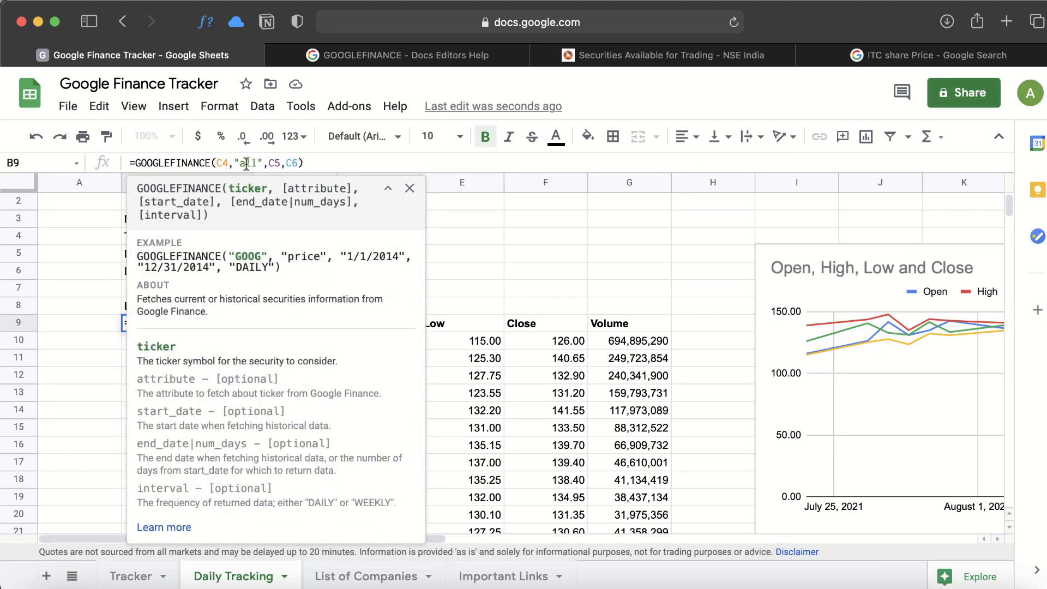
{"action": "left_click", "coordinate": [247, 164]}
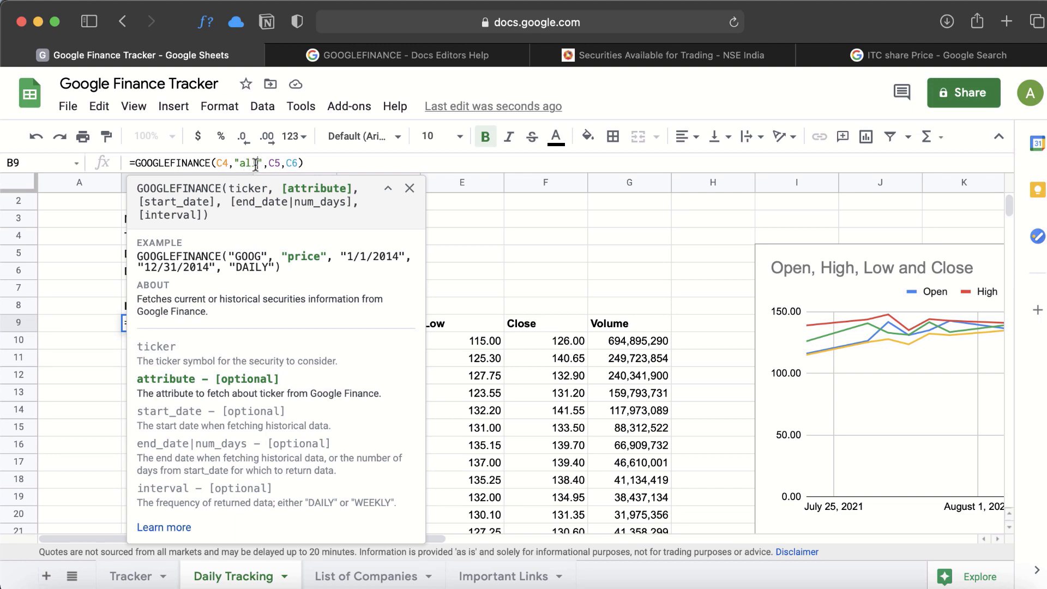
{"action": "left_click", "coordinate": [513, 241]}
{"action": "left_click", "coordinate": [303, 325]}
{"action": "left_click_drag", "start_coordinate": [302, 325], "coordinate": [650, 329]}
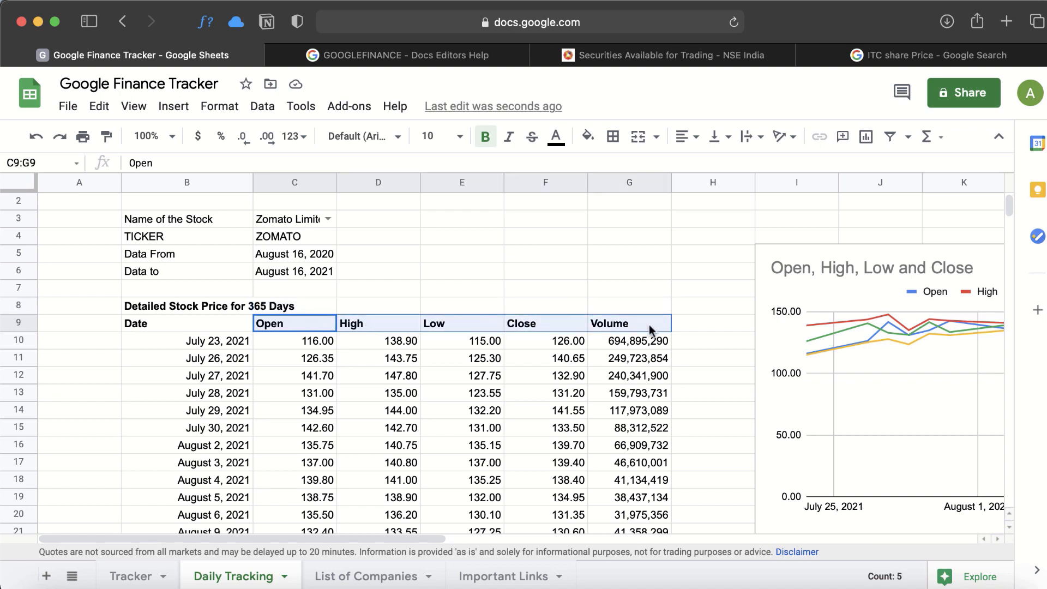
{"action": "left_click", "coordinate": [169, 328]}
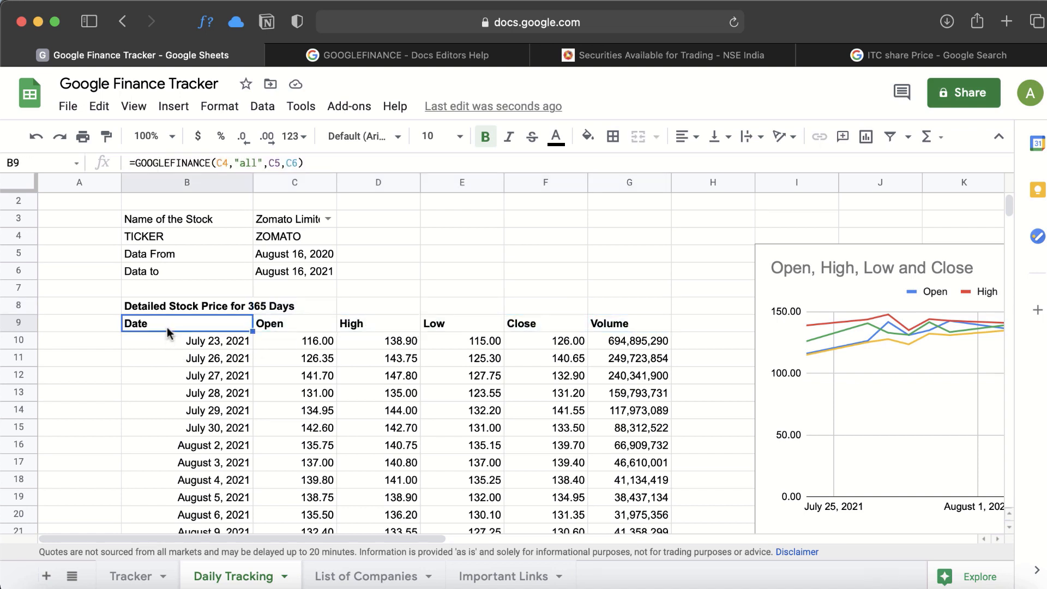
Examine the formulas behind the Data From and Data to dates in C5 and C6.
{"action": "left_click", "coordinate": [321, 255]}
{"action": "left_click", "coordinate": [295, 272]}
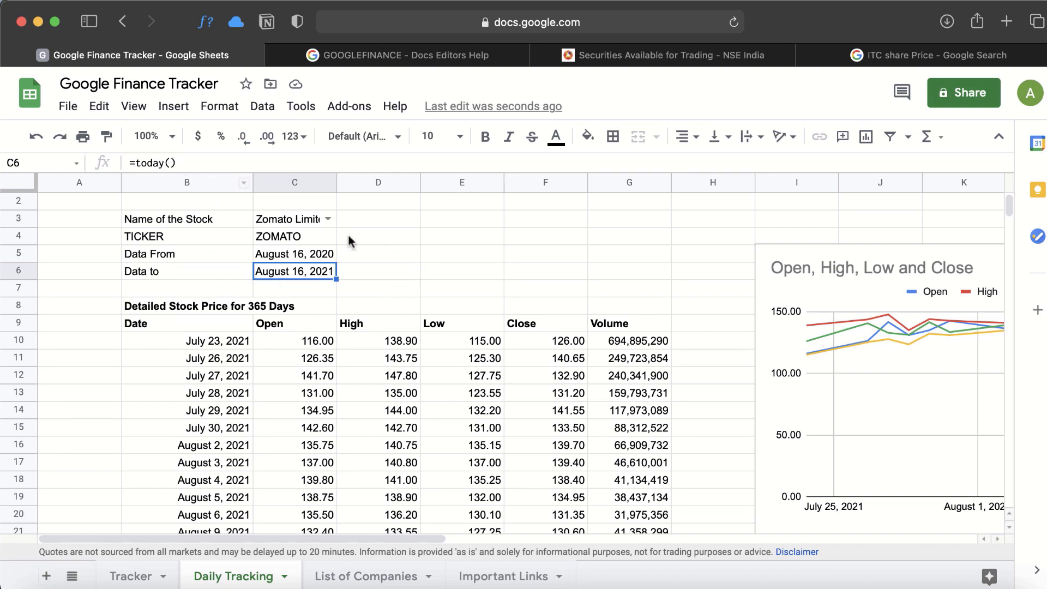
{"action": "left_click", "coordinate": [183, 164]}
{"action": "left_click", "coordinate": [289, 252]}
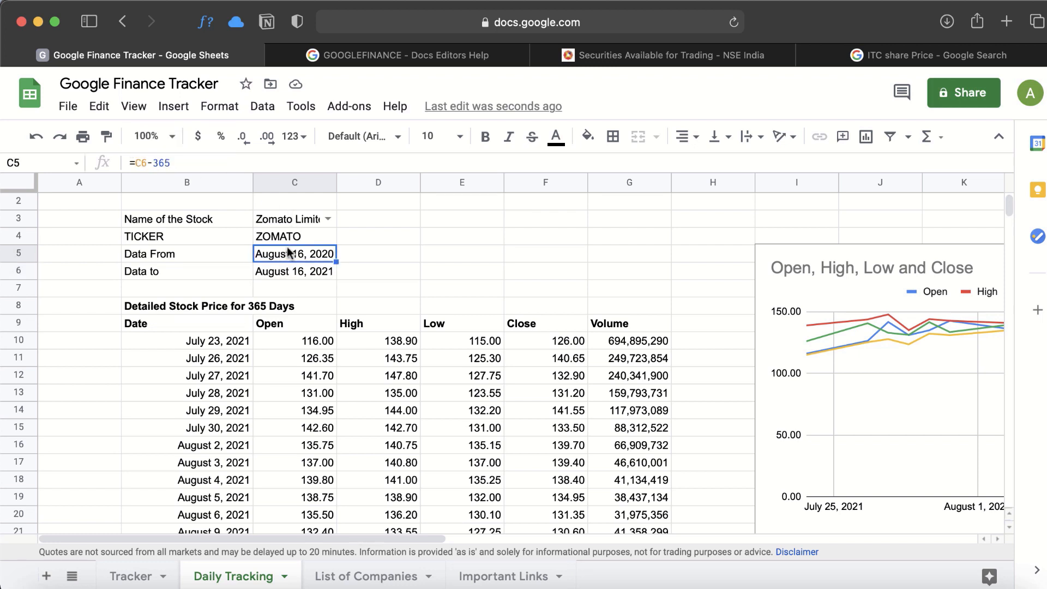
{"action": "left_click", "coordinate": [176, 163]}
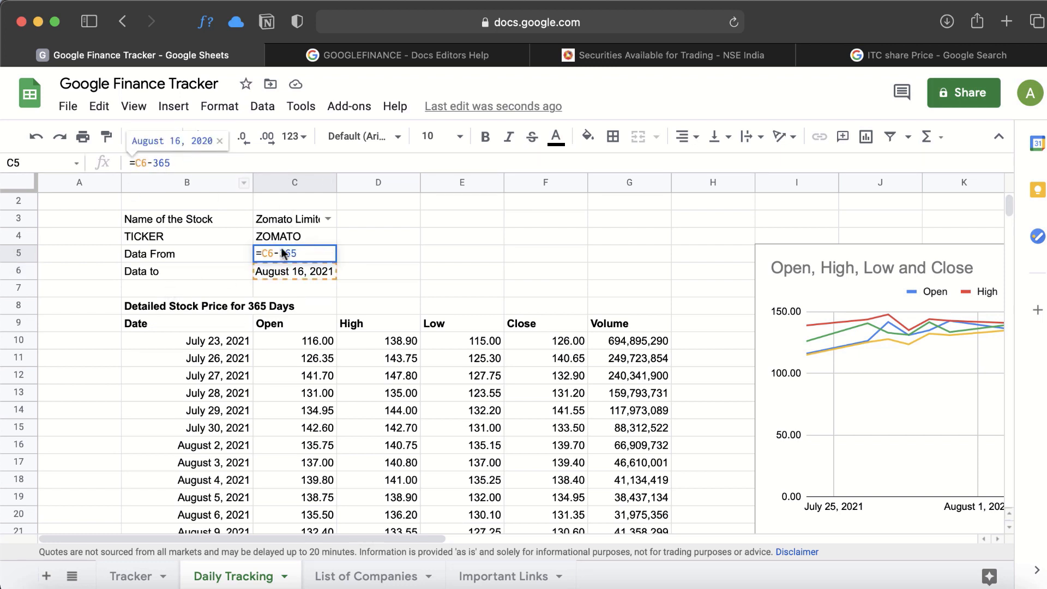
{"action": "left_click", "coordinate": [399, 239]}
{"action": "left_click", "coordinate": [297, 256]}
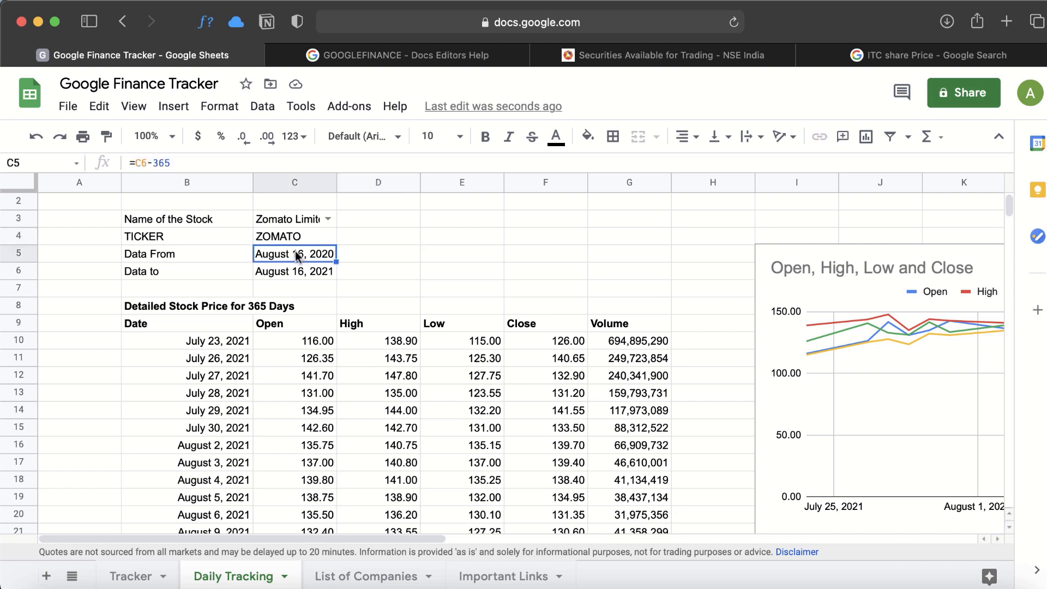
Replace the stock name in C3 with Reliance Industries Limited.
{"action": "scroll", "coordinate": [197, 448], "scroll_direction": "down", "scroll_amount": 3}
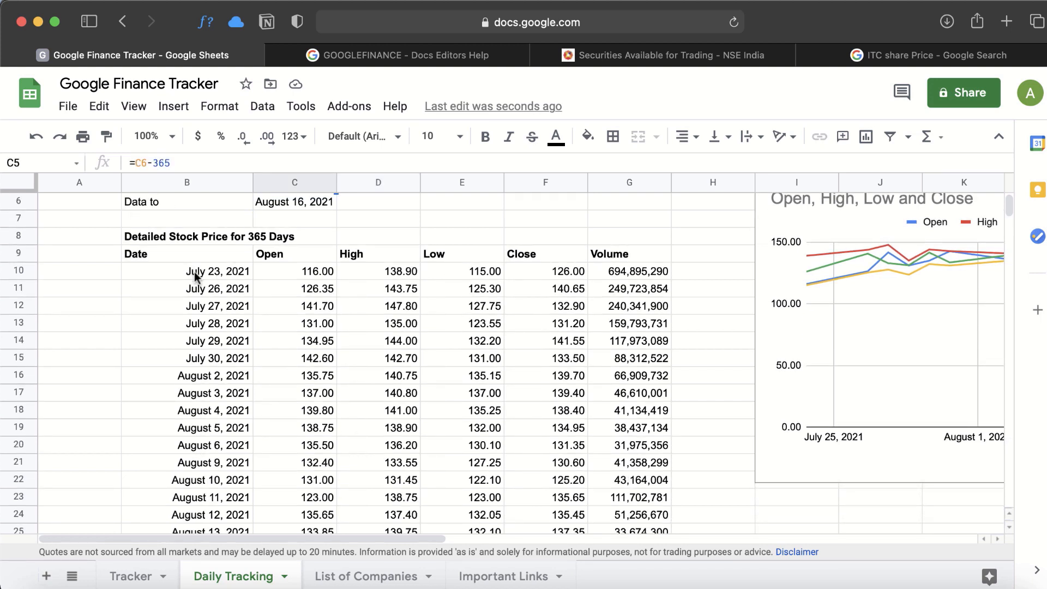
{"action": "scroll", "coordinate": [233, 428], "scroll_direction": "down", "scroll_amount": 1}
{"action": "scroll", "coordinate": [233, 429], "scroll_direction": "up", "scroll_amount": 5}
{"action": "left_click", "coordinate": [329, 236]}
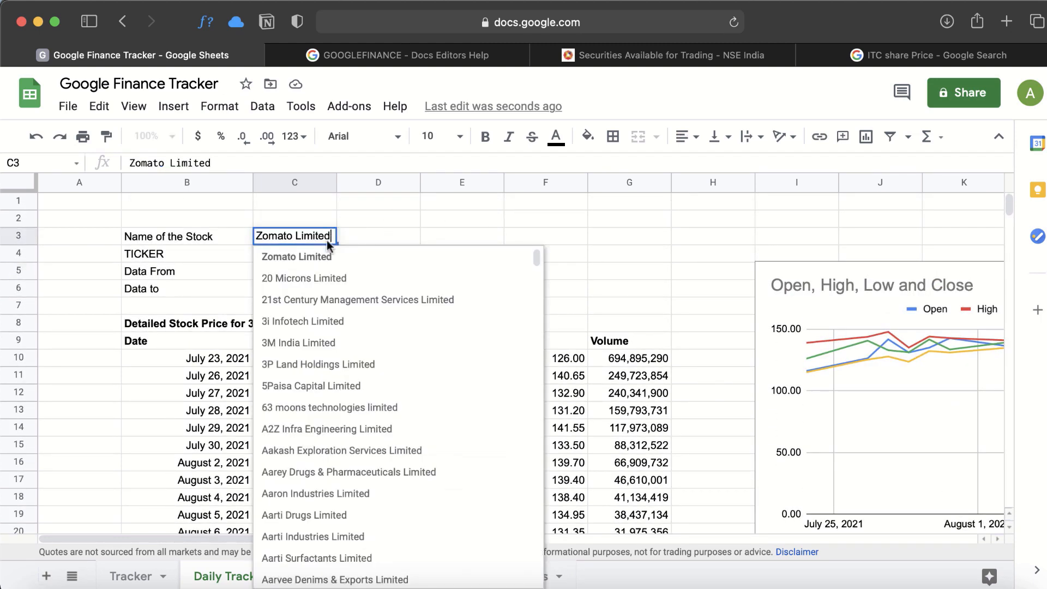
{"action": "scroll", "coordinate": [362, 431], "scroll_direction": "down", "scroll_amount": 10}
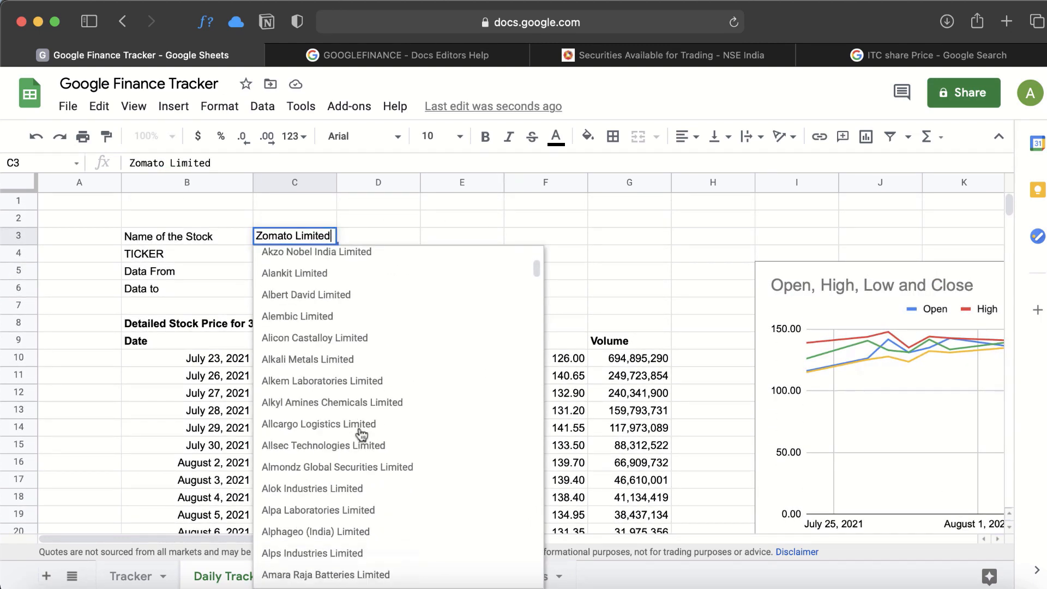
{"action": "scroll", "coordinate": [470, 518], "scroll_direction": "down", "scroll_amount": 3}
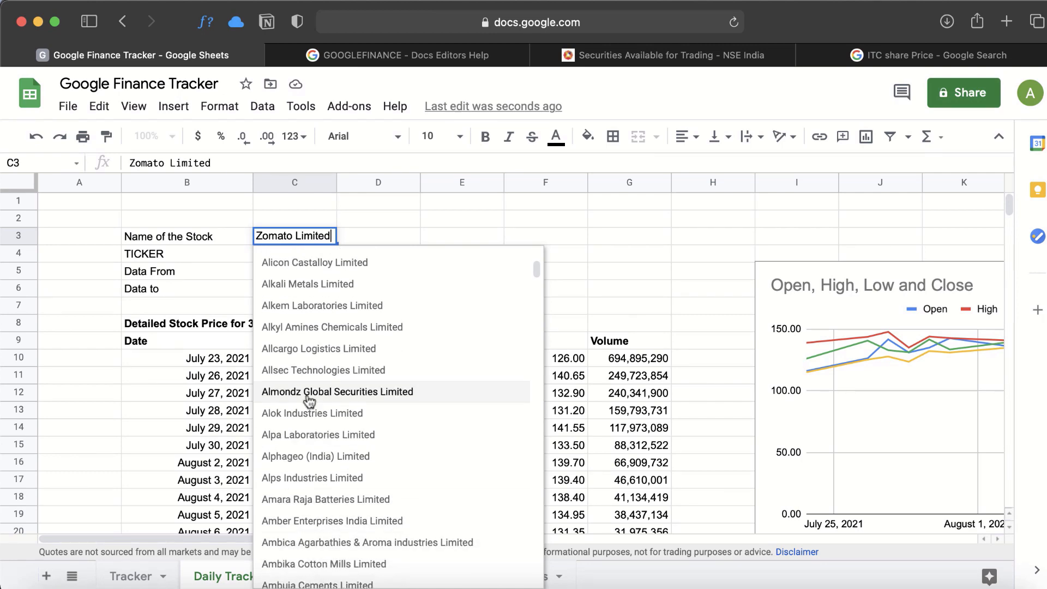
{"action": "key", "text": "BackSpace"}
{"action": "key", "text": "BackSpace"}
{"action": "key", "text": "BackSpace"}
{"action": "key", "text": "BackSpace"}
{"action": "key", "text": "BackSpace"}
{"action": "key", "text": "BackSpace"}
{"action": "key", "text": "BackSpace"}
{"action": "key", "text": "BackSpace"}
{"action": "key", "text": "BackSpace"}
{"action": "key", "text": "BackSpace"}
{"action": "key", "text": "BackSpace"}
{"action": "key", "text": "BackSpace"}
{"action": "key", "text": "BackSpace"}
{"action": "key", "text": "BackSpace"}
{"action": "type", "text": "Relia"}
{"action": "key", "text": "Down"}
{"action": "key", "text": "Down"}
{"action": "key", "text": "Down"}
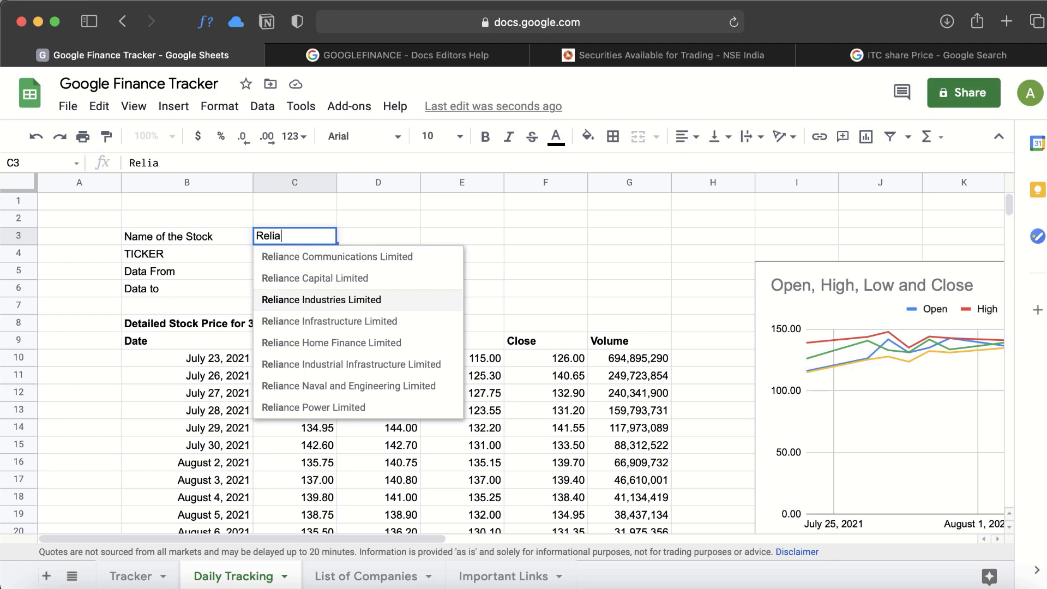
{"action": "key", "text": "Return"}
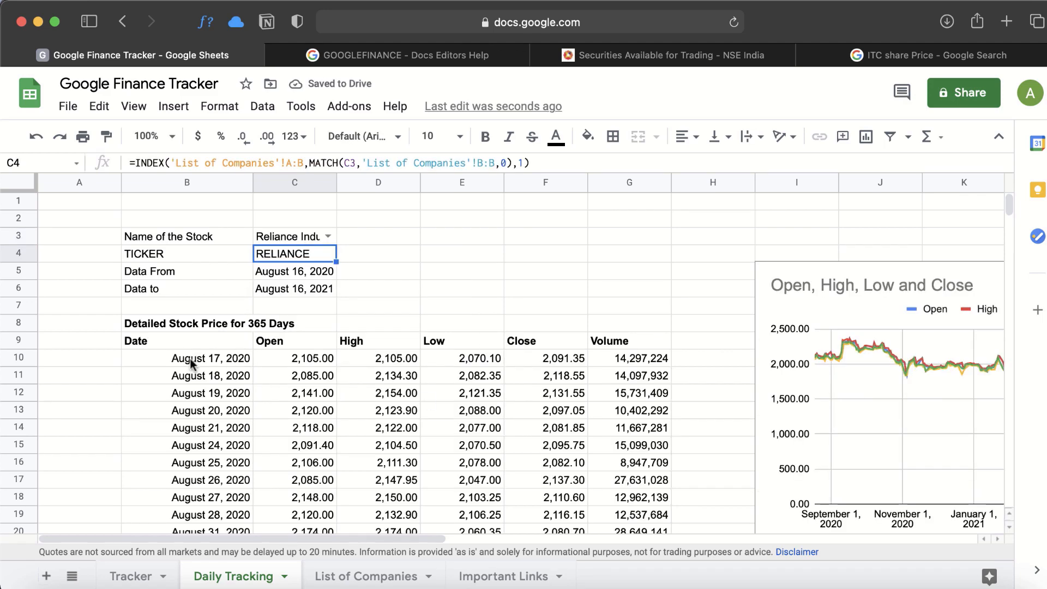
Look through Reliance's daily price history down to the last date in column B.
{"action": "scroll", "coordinate": [318, 394], "scroll_direction": "down", "scroll_amount": 10}
{"action": "scroll", "coordinate": [317, 394], "scroll_direction": "down", "scroll_amount": 10}
{"action": "left_click", "coordinate": [199, 394]}
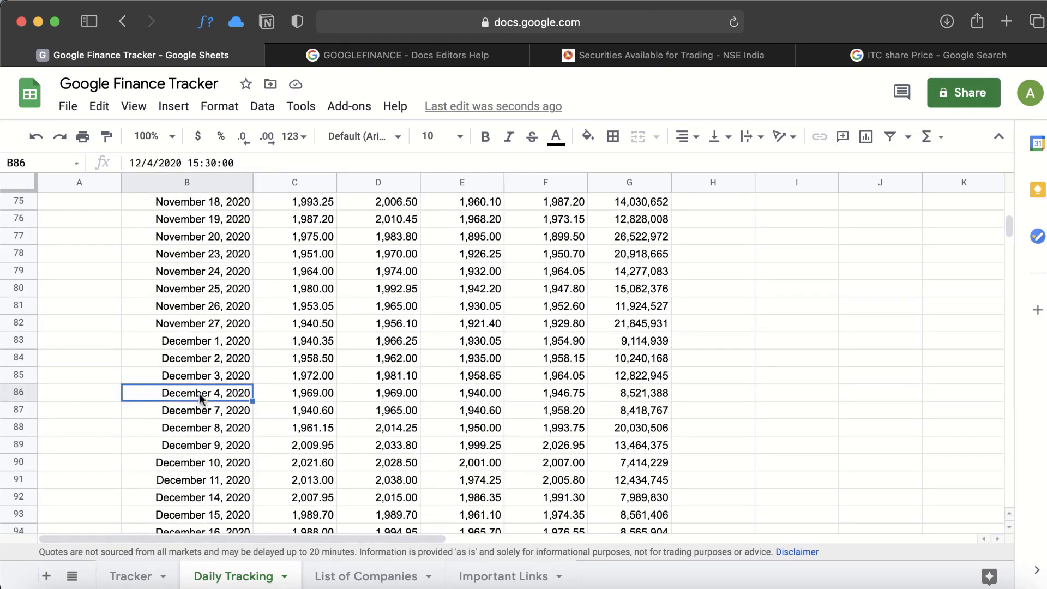
{"action": "key", "text": "super+Down"}
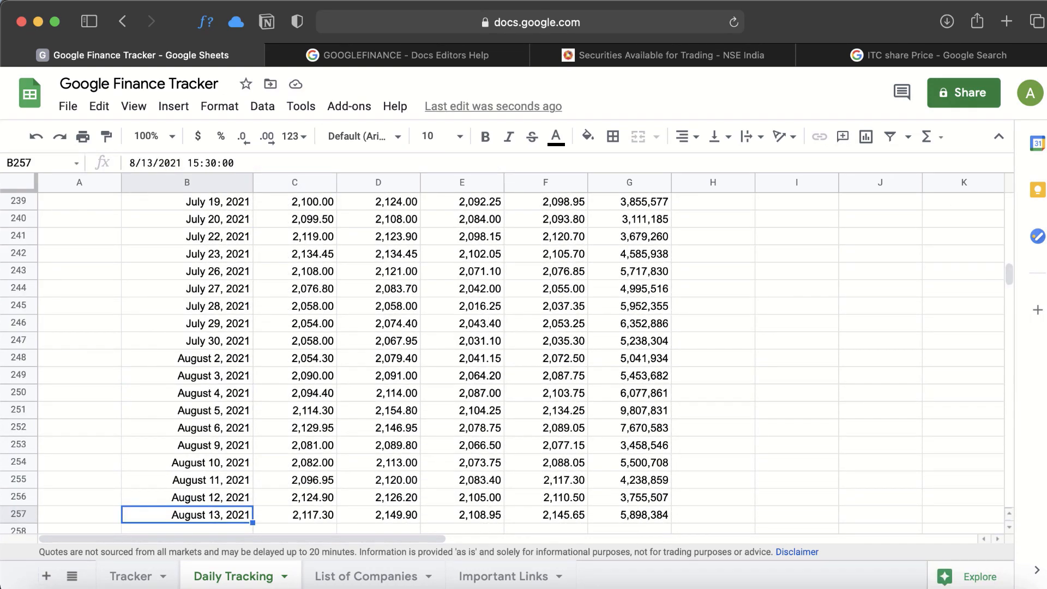